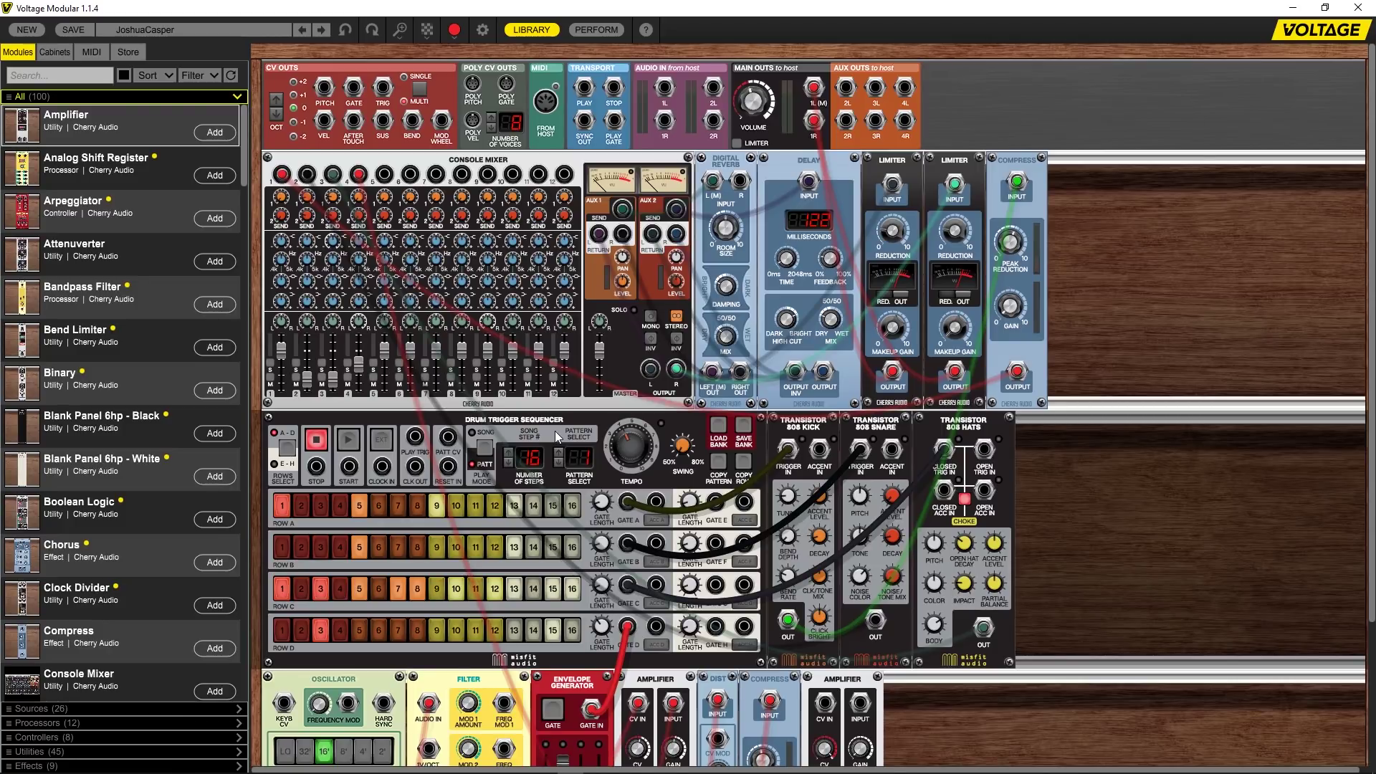
- Discard the current patch unsaved to get an empty rack, and focus the Modules search box
click(27, 30)
click(736, 428)
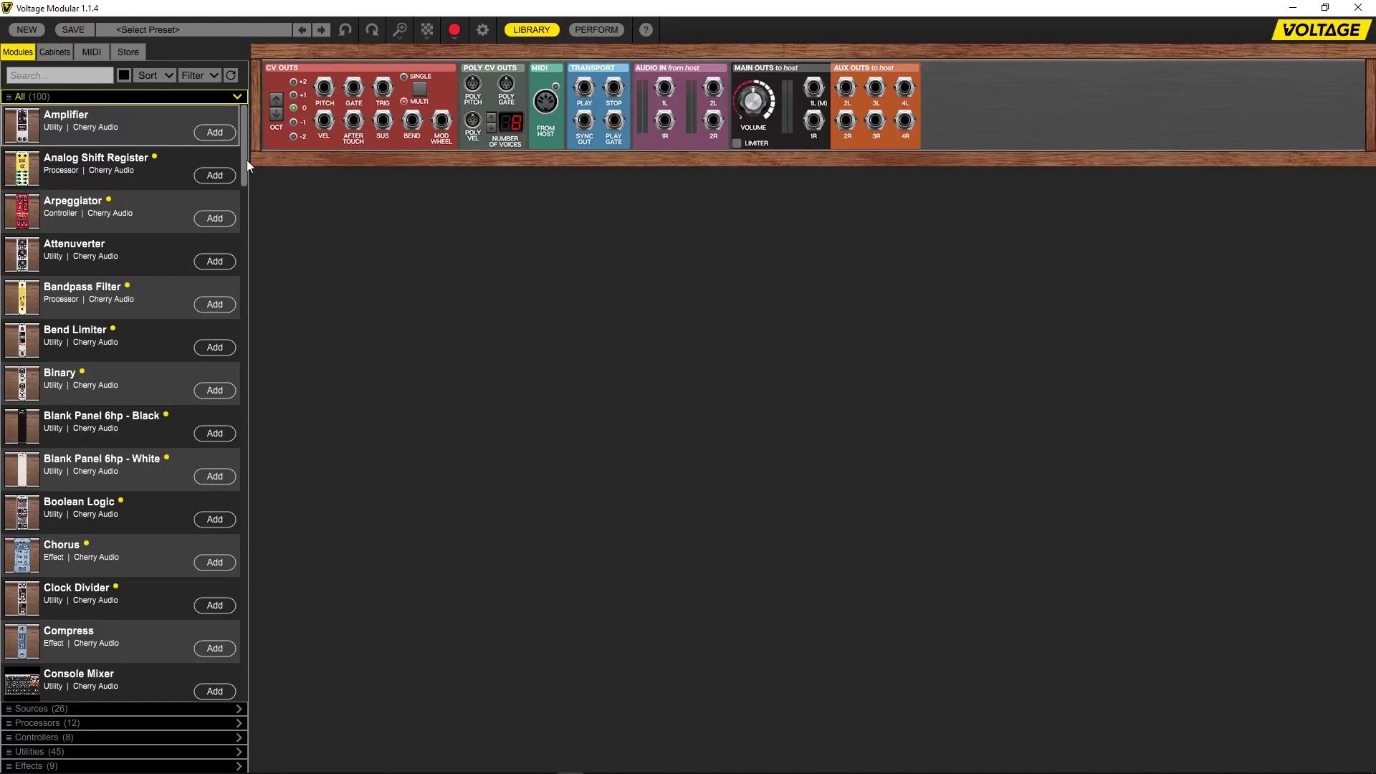
click(26, 76)
- Search 'mix' and add a Console Mixer to the rack
text(mix)
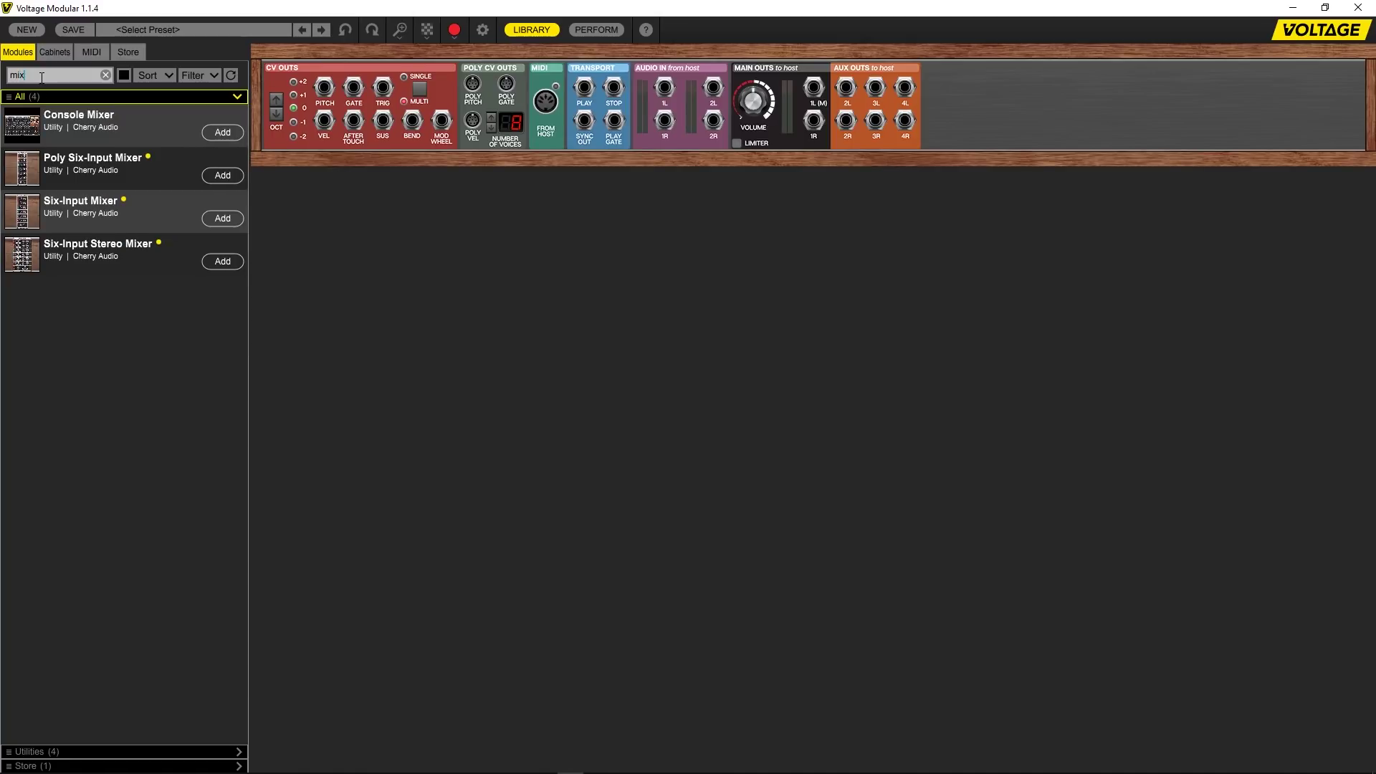
drag(83, 120, 169, 111)
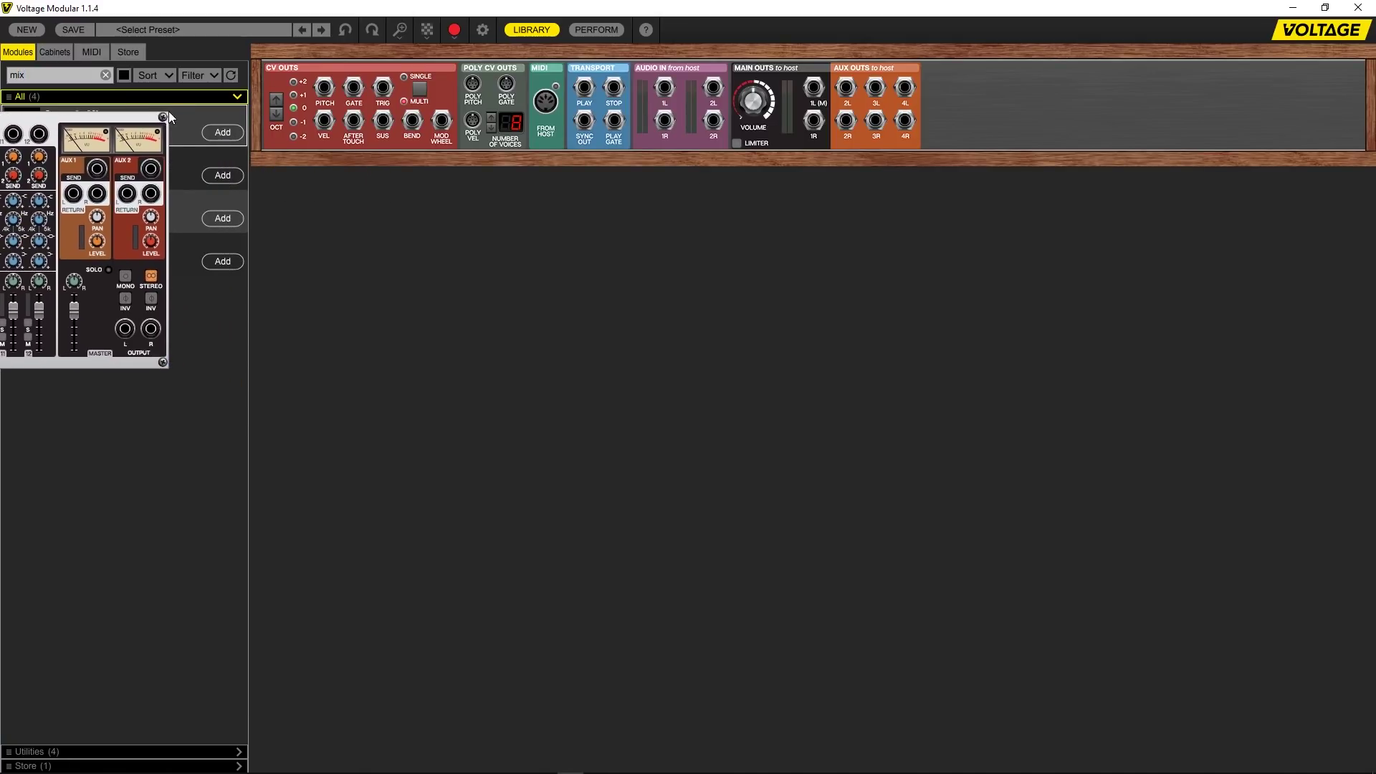
click(222, 132)
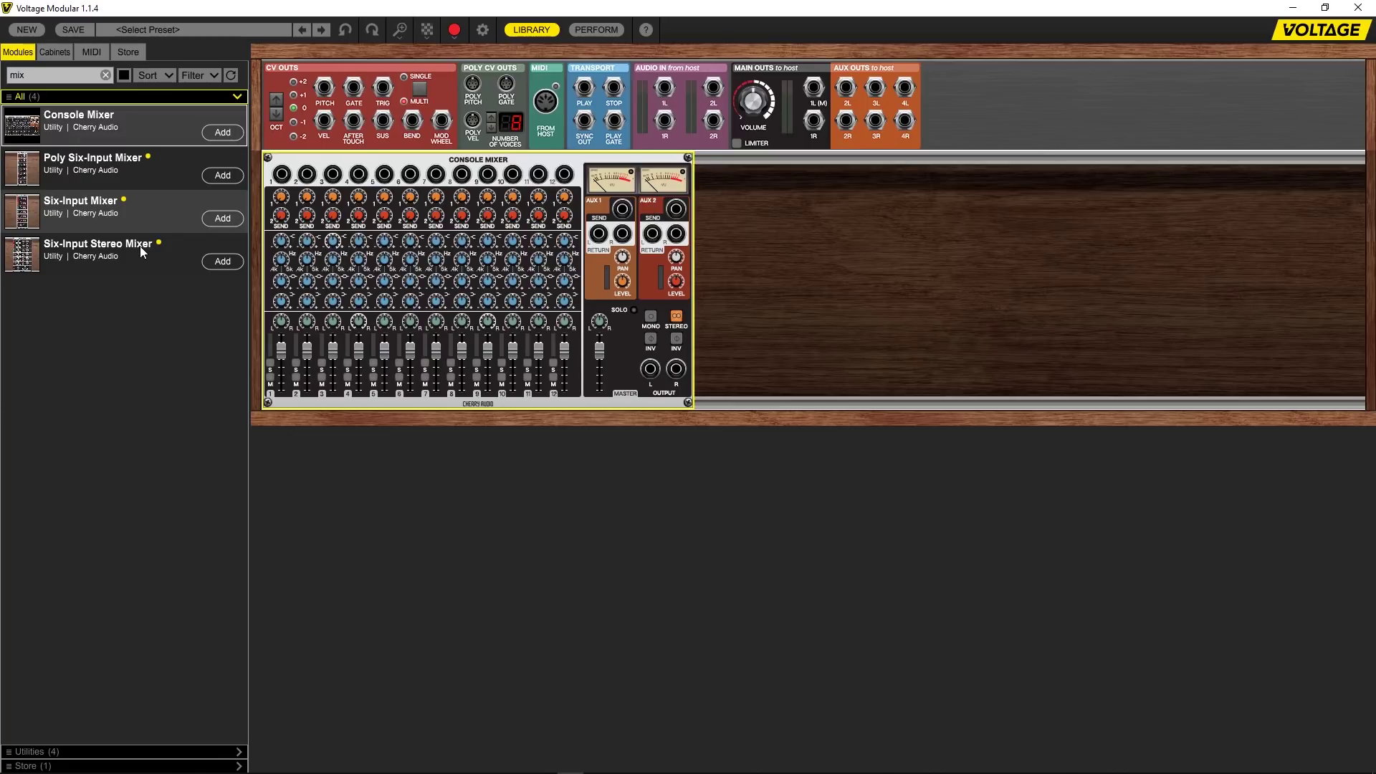
- Search 'seq' and place a Drum Trigger Sequencer in the bottom rack row
double_click(45, 75)
text(st)
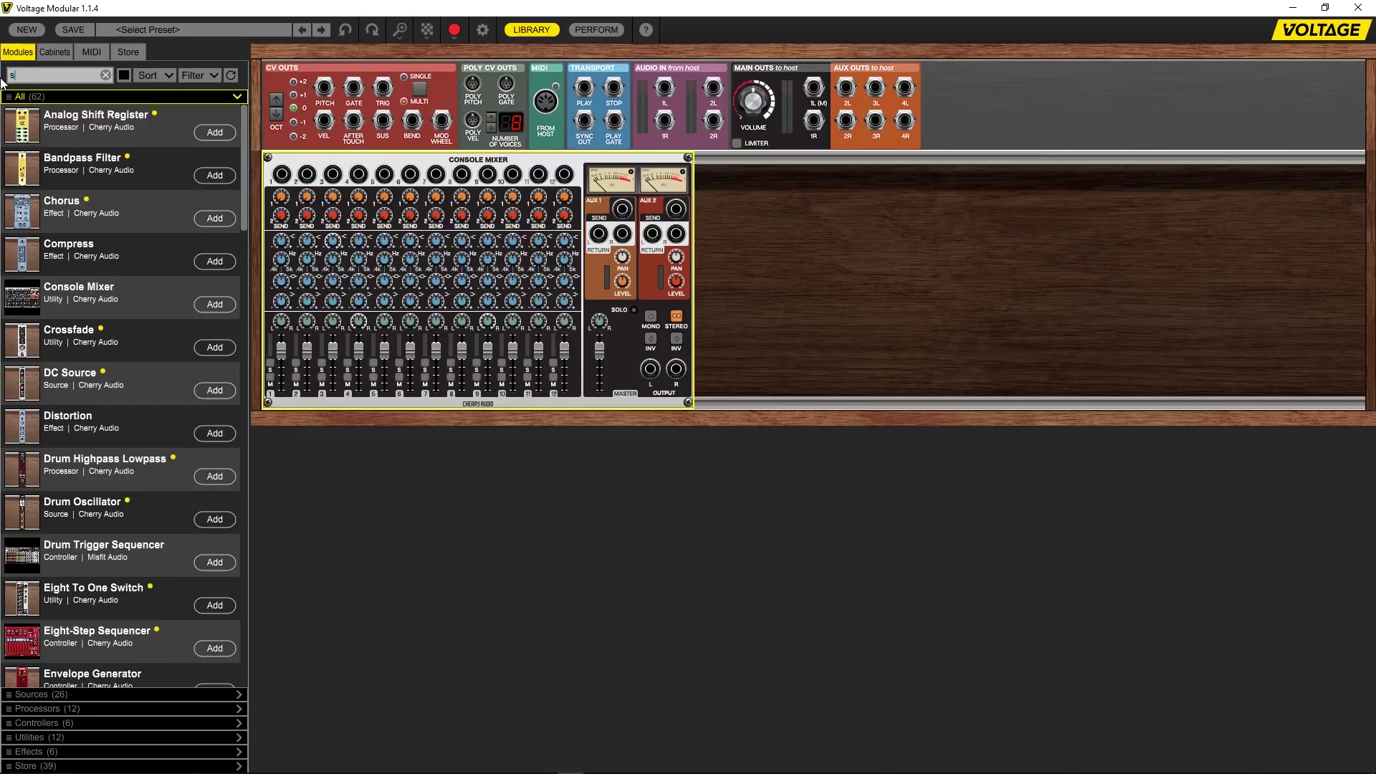
key(BackSpace)
key(BackSpace)
text(seq)
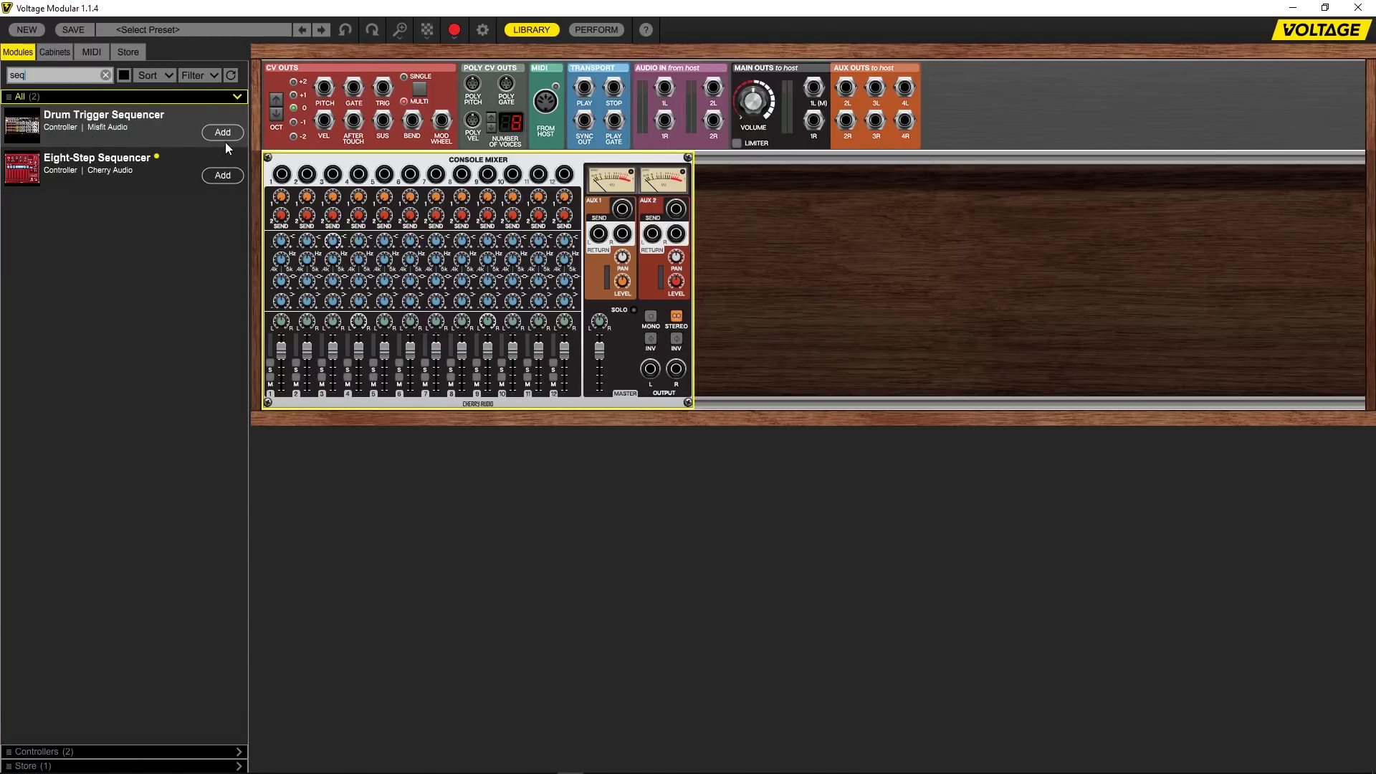
click(223, 132)
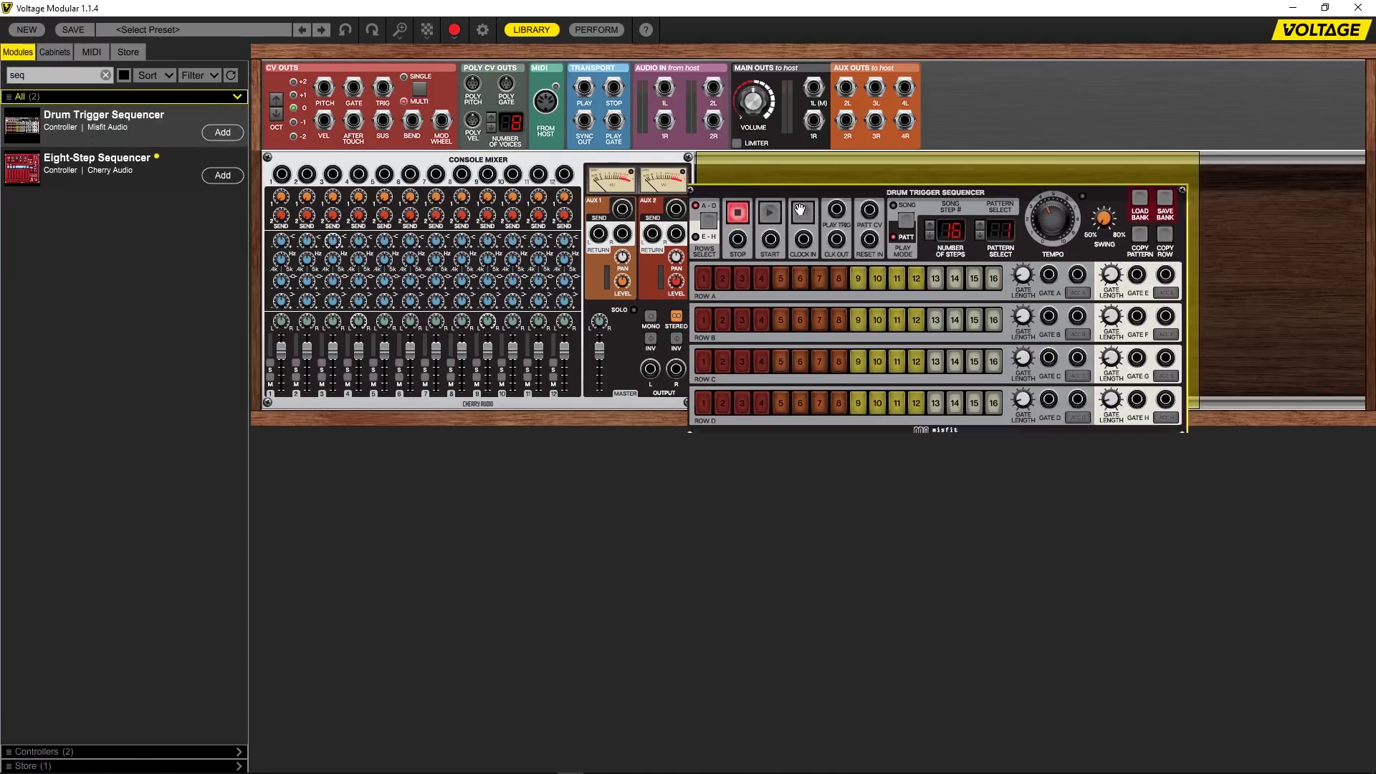
click(377, 435)
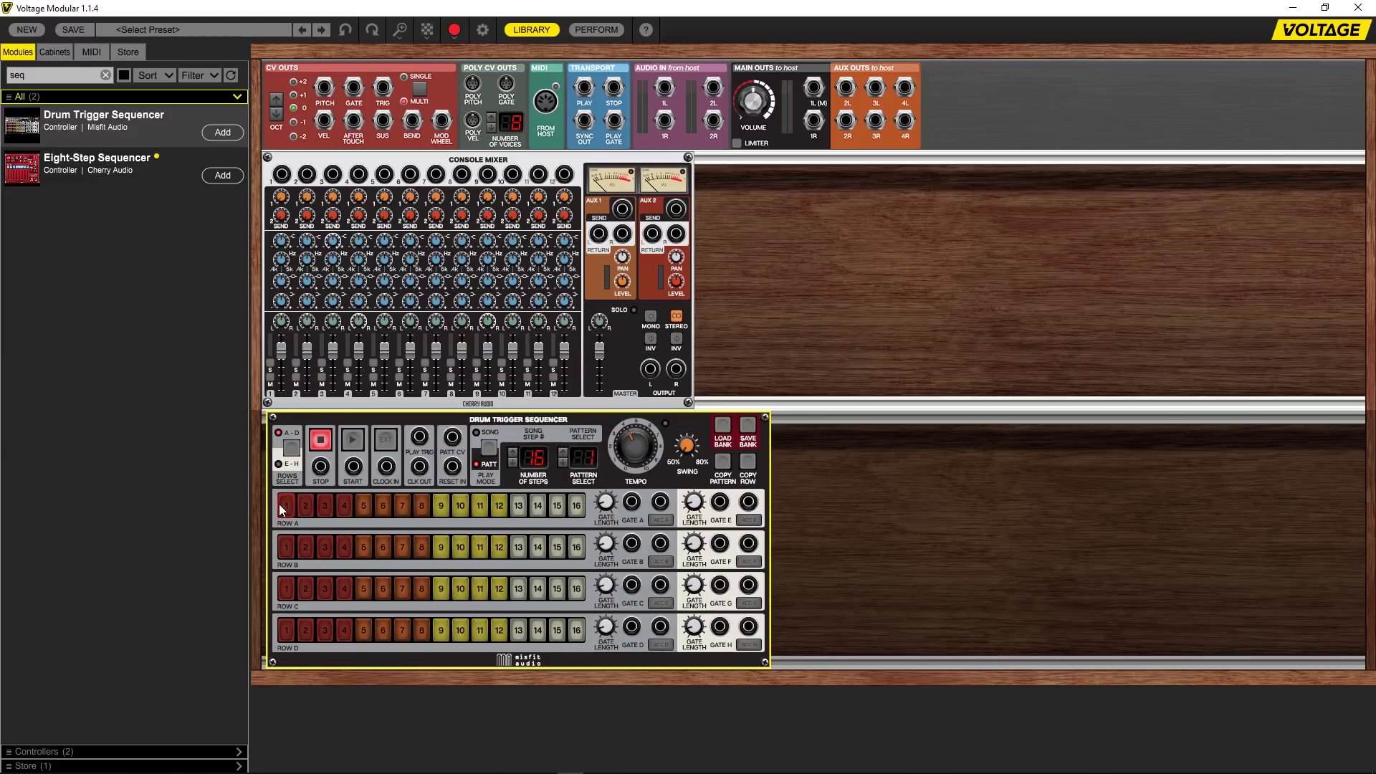
click(437, 509)
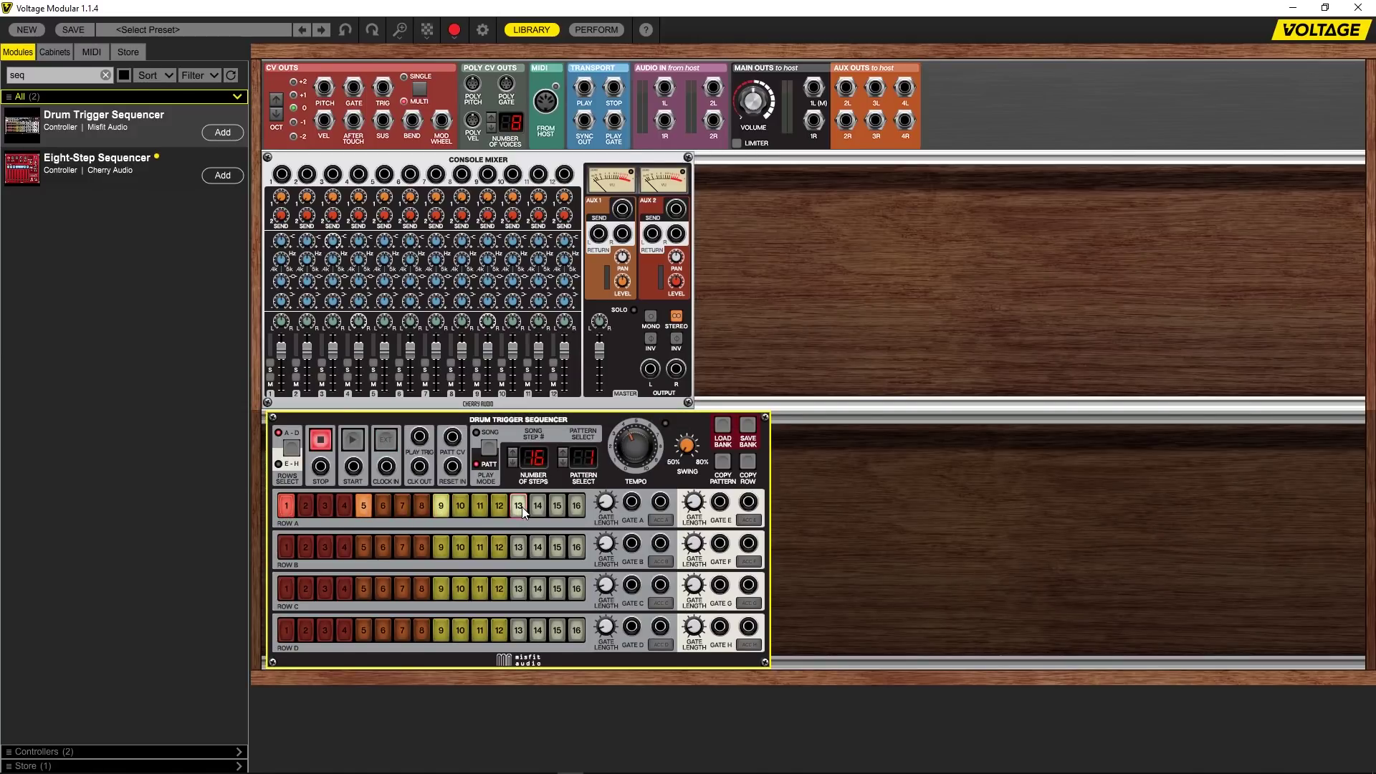
click(440, 506)
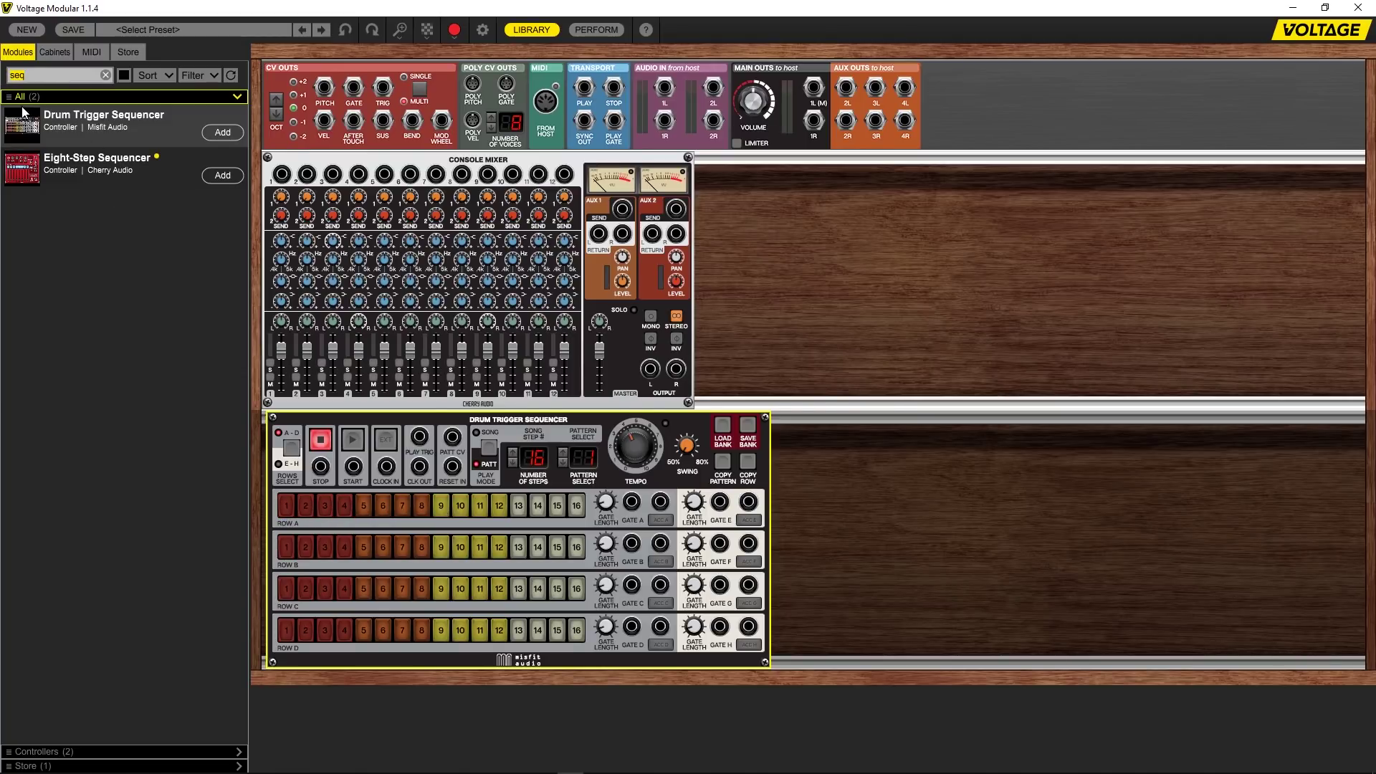
- Add a Transistor 909 Kick beside the sequencer and briefly play and stop the sequencer
text(909)
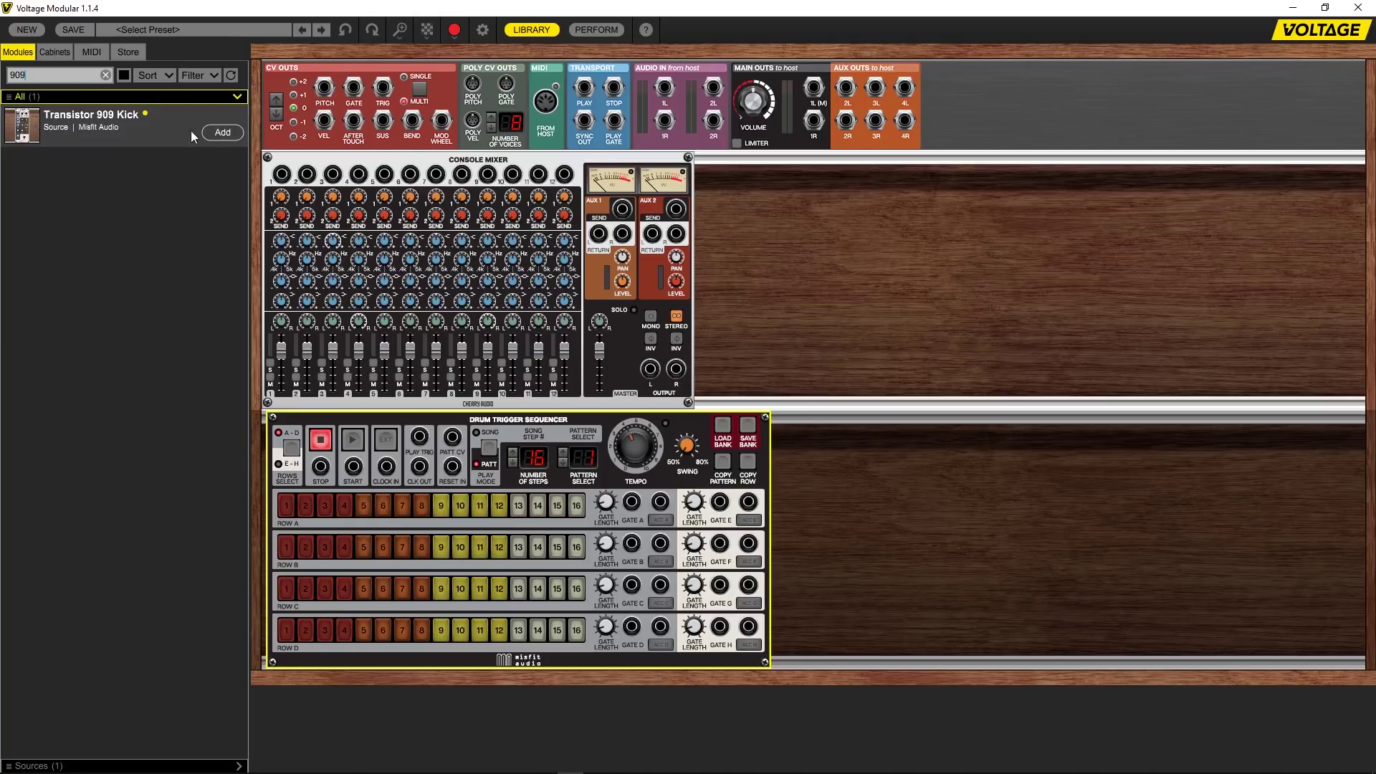
click(223, 131)
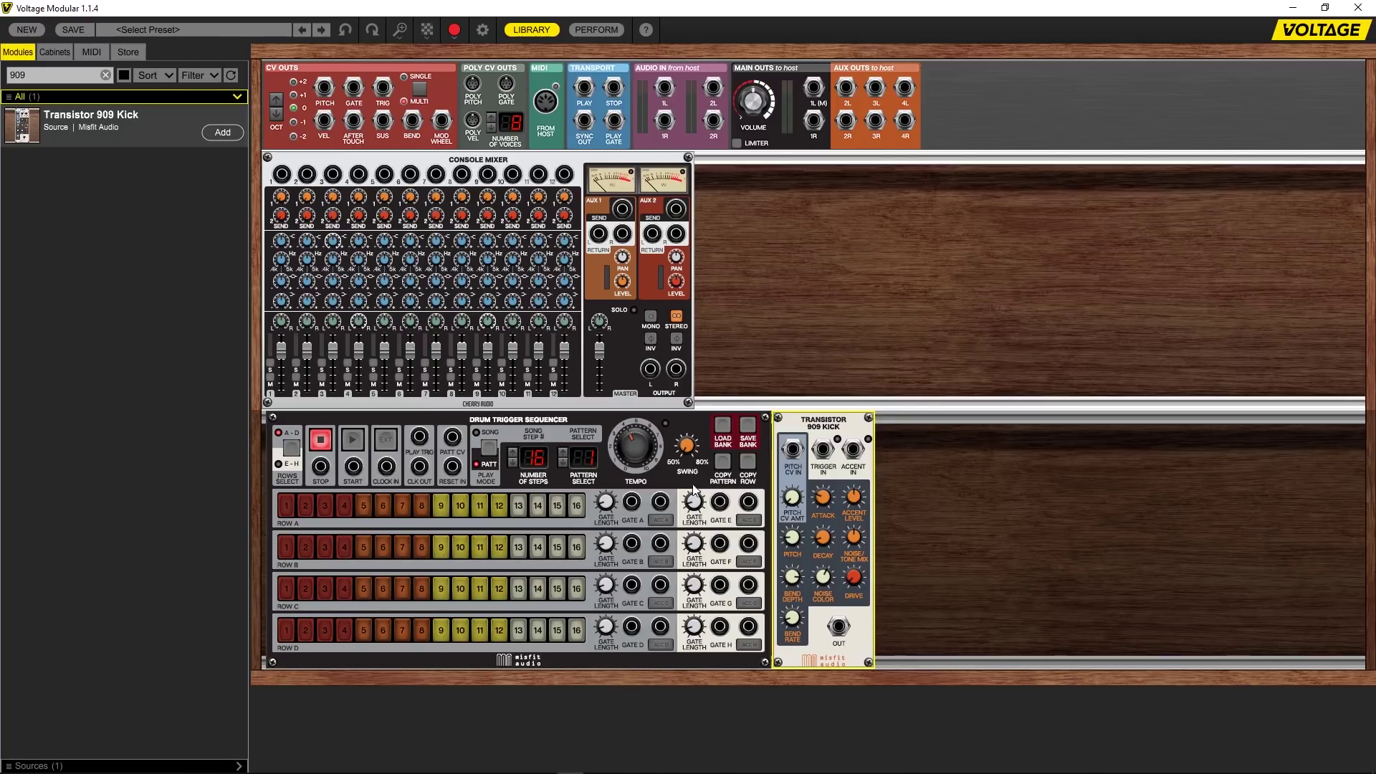
drag(633, 502, 824, 451)
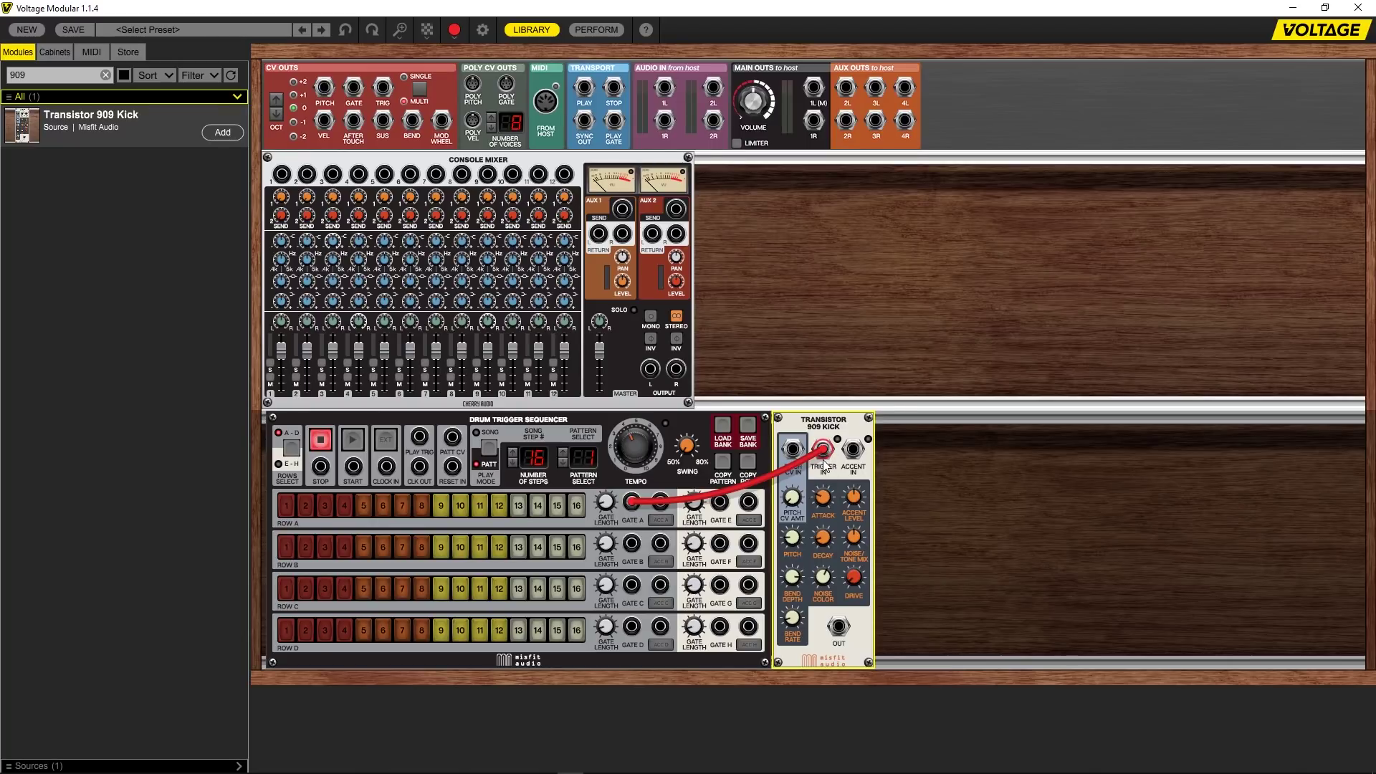
key(space)
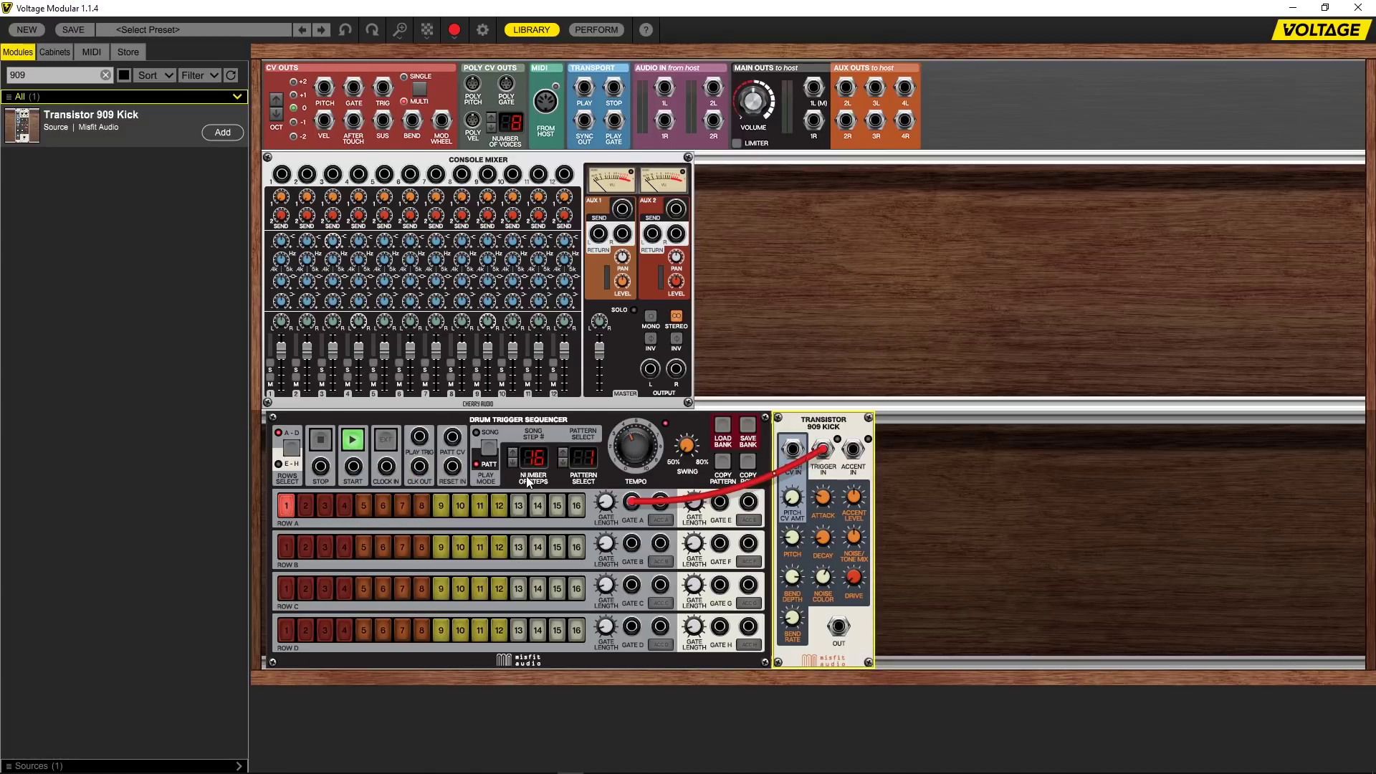
click(320, 439)
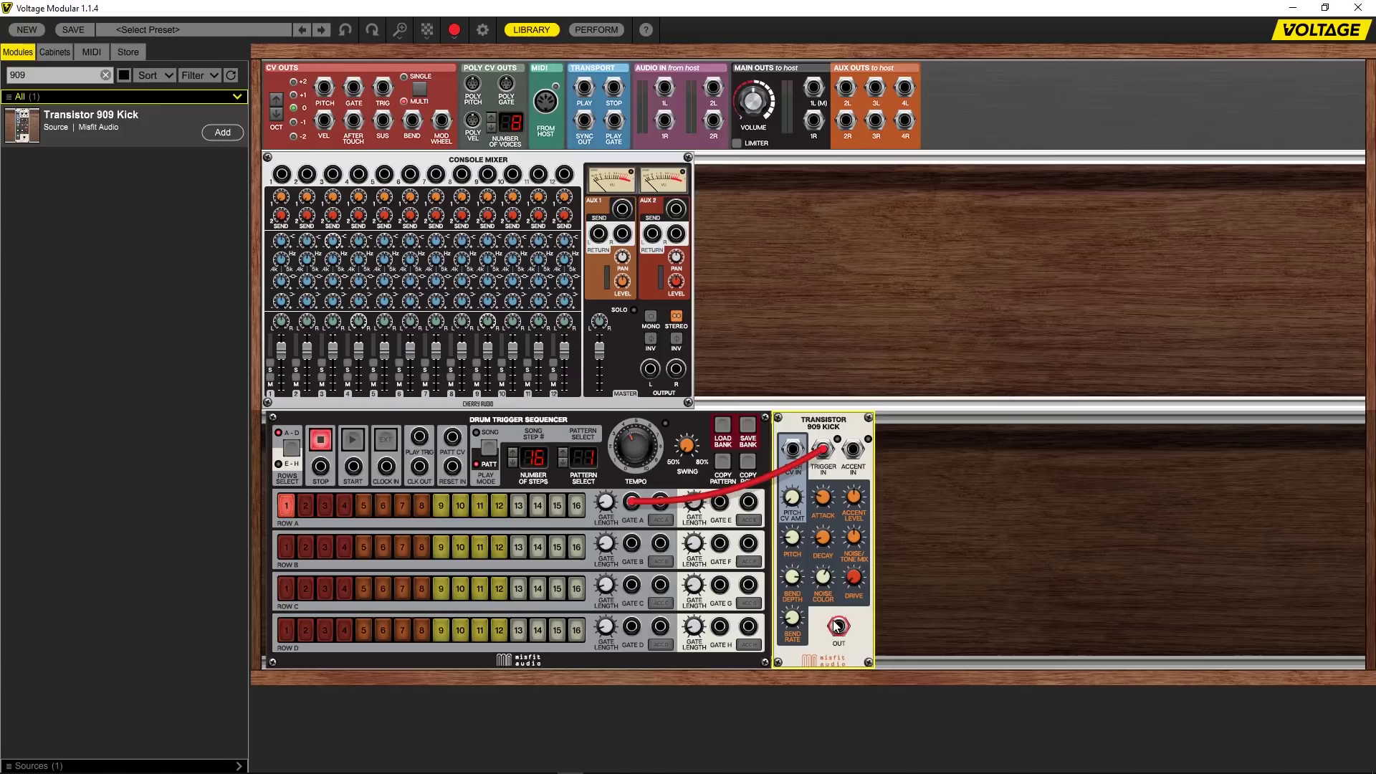
- Cable kick out to mixer input 1, Gate A to kick Trigger In, mixer L/R to Main Outs 1L/1R
drag(841, 629, 282, 174)
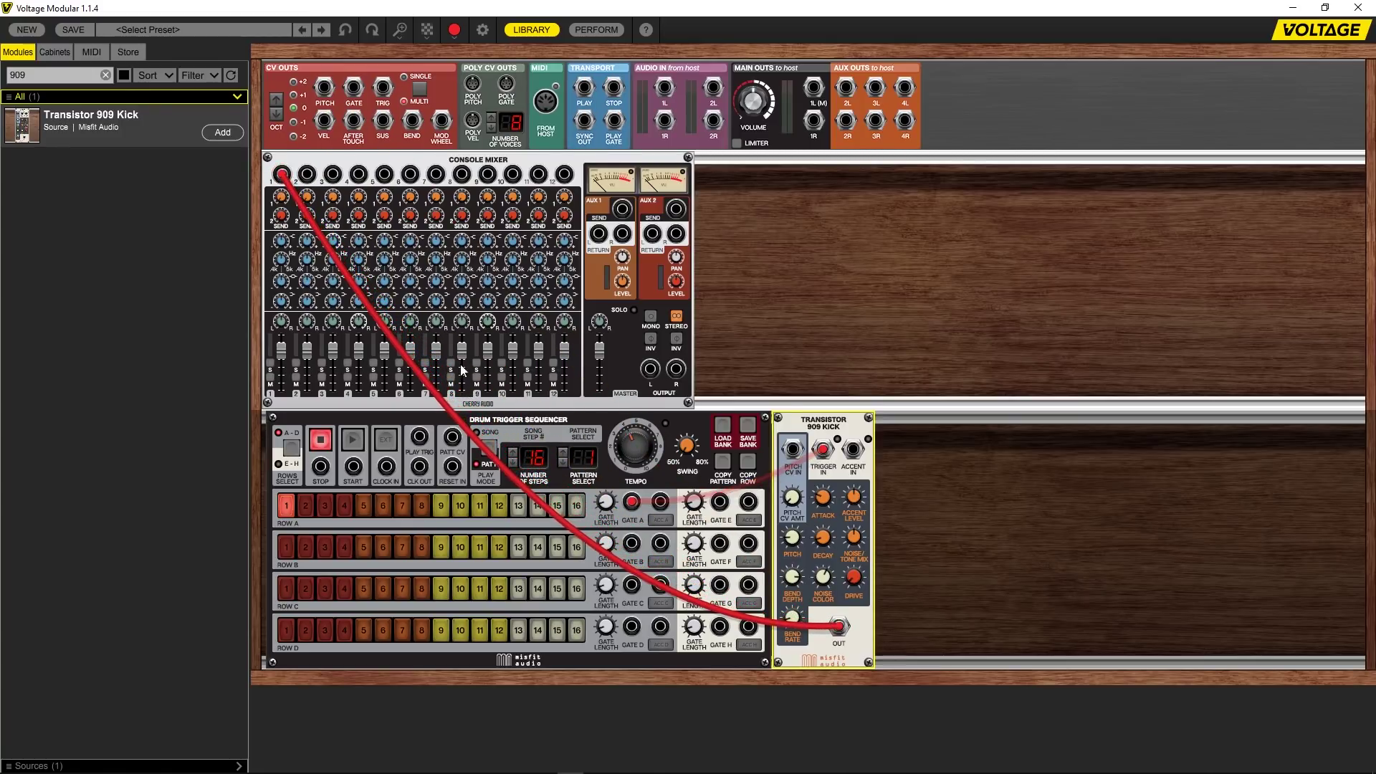
drag(632, 502, 823, 450)
drag(650, 370, 813, 88)
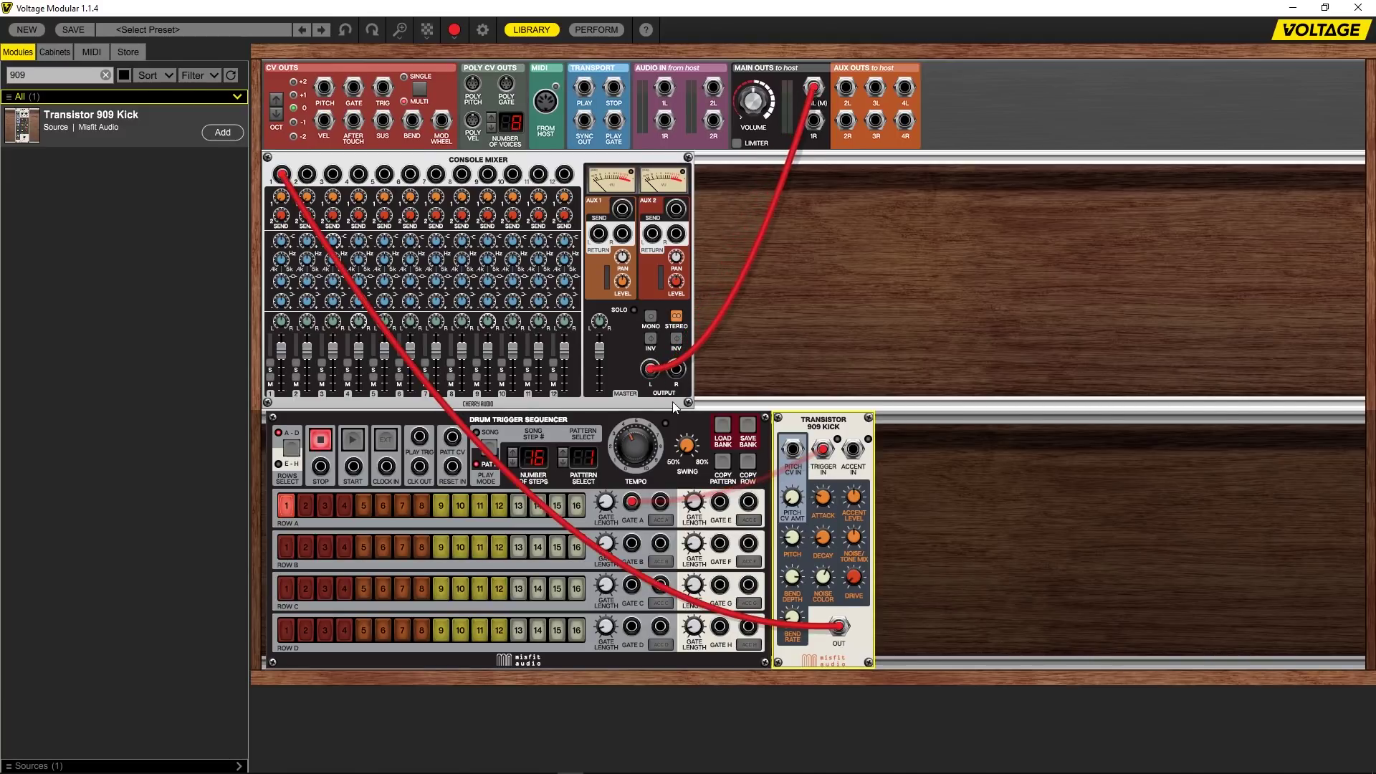
drag(676, 370, 814, 120)
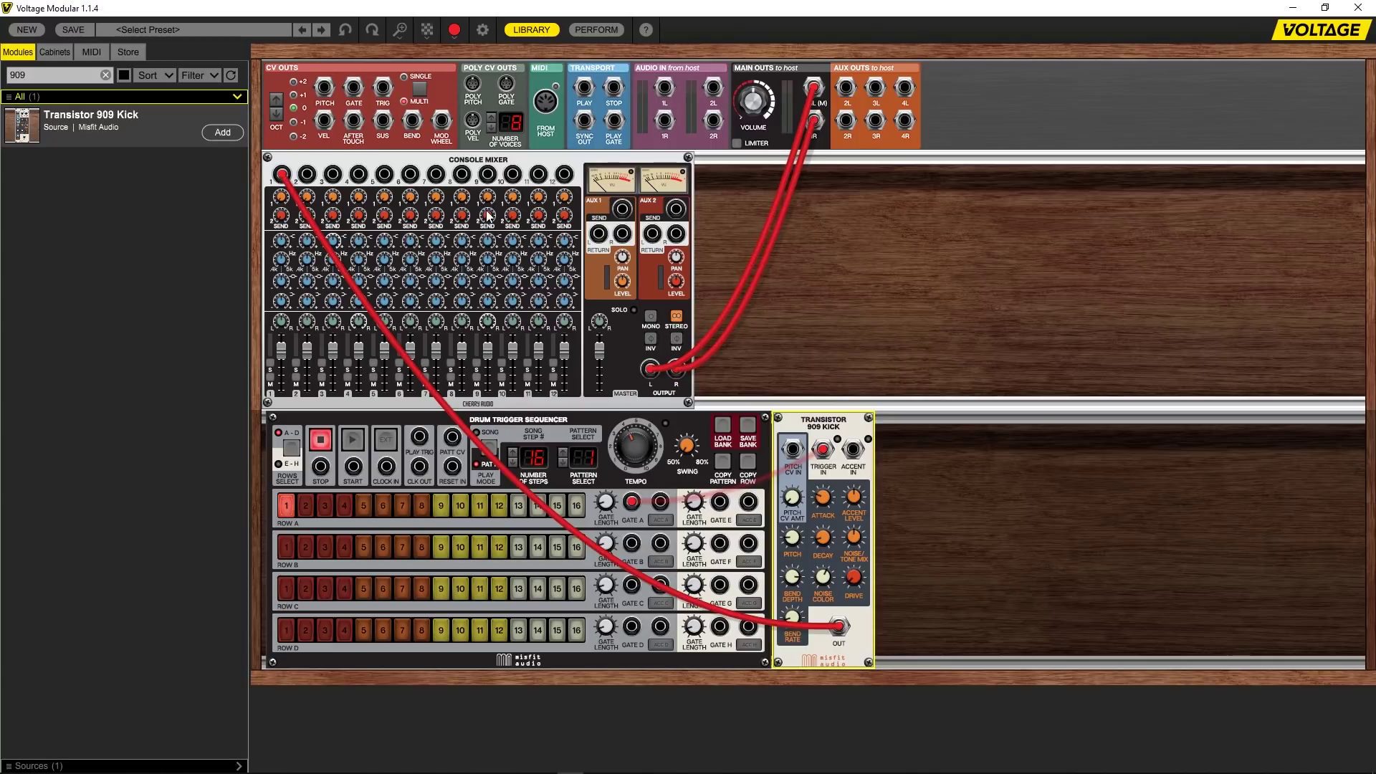
click(355, 442)
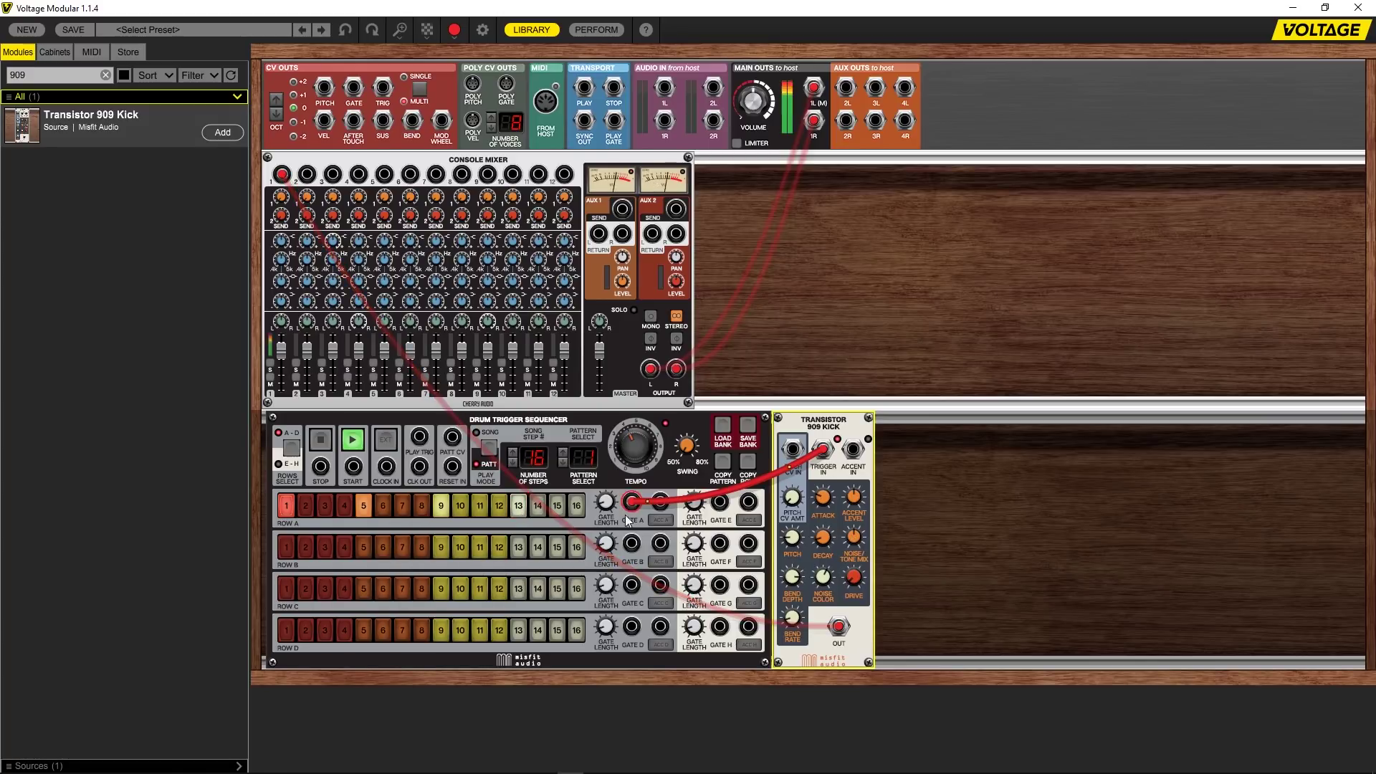
click(323, 440)
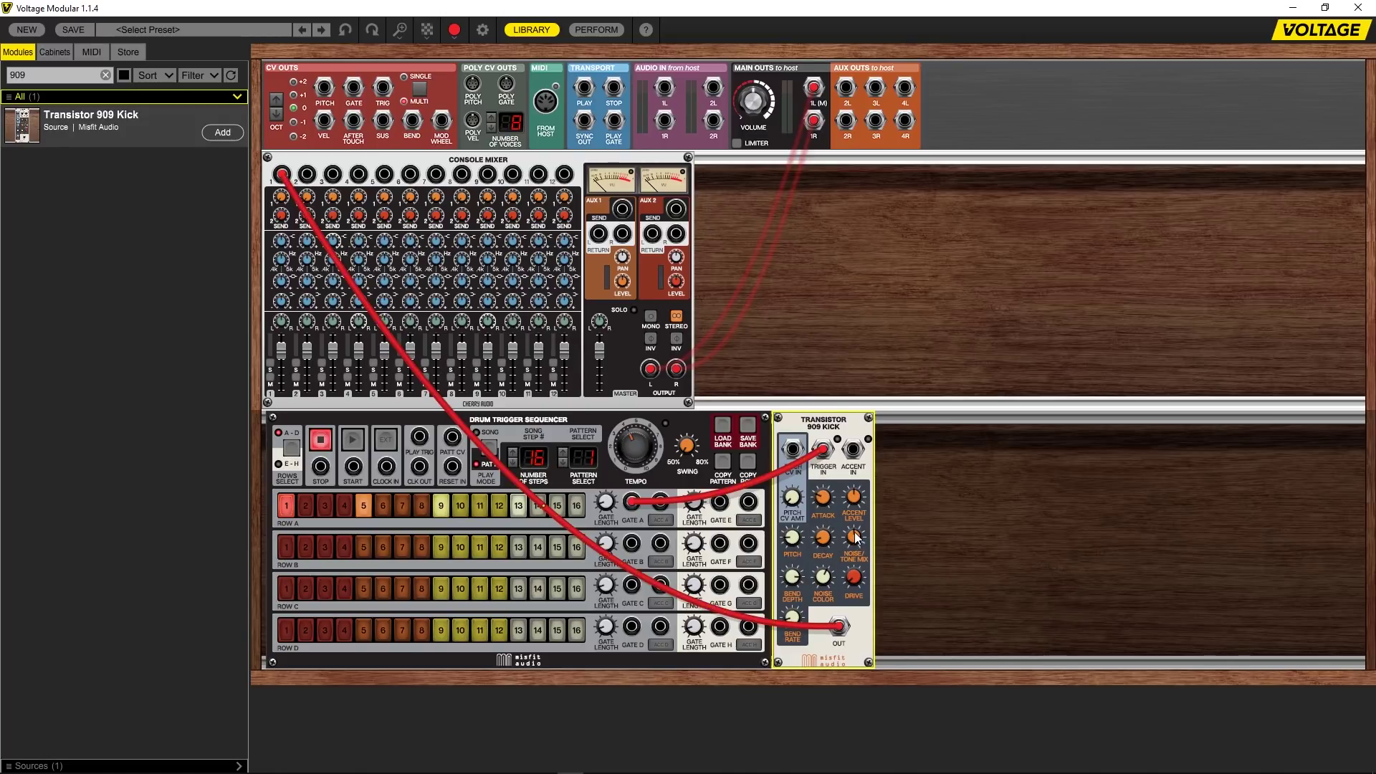
mouse_move(854, 532)
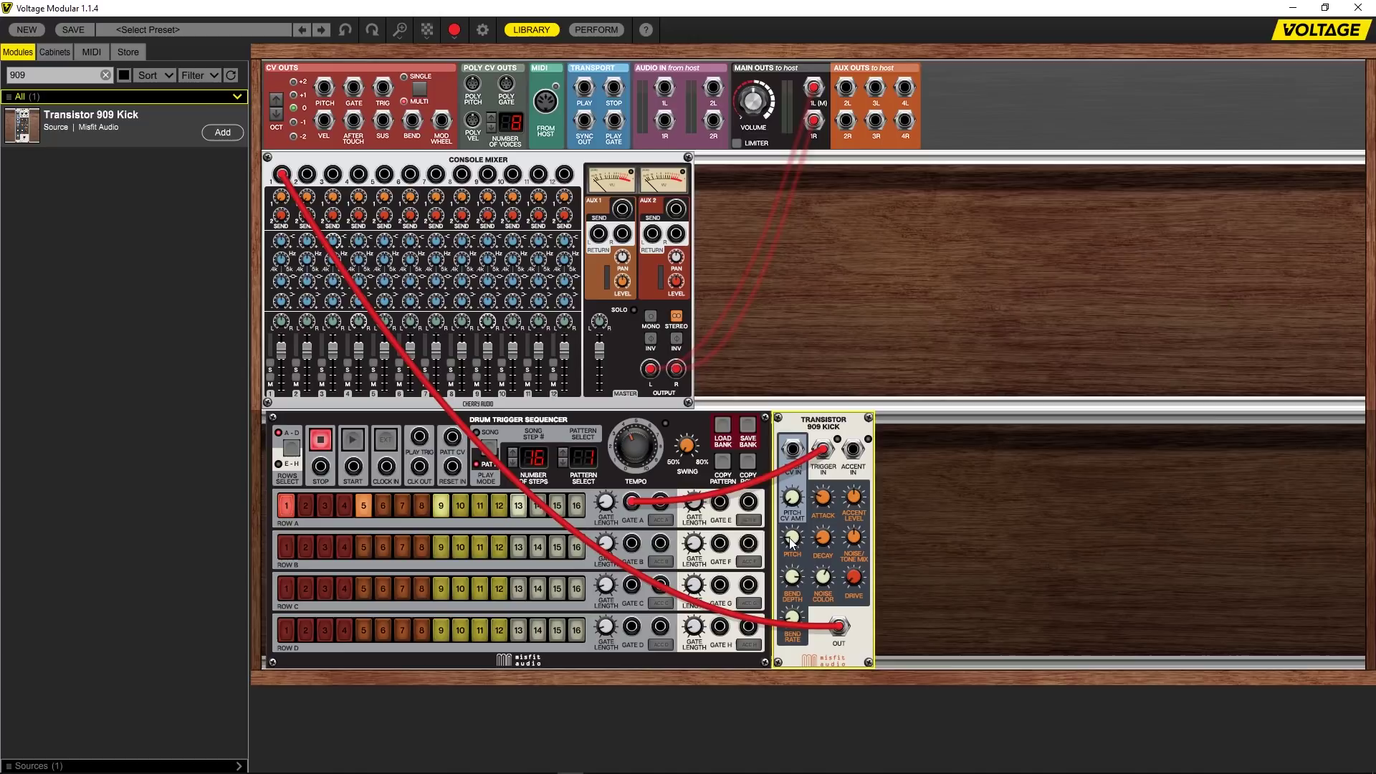
mouse_move(792, 544)
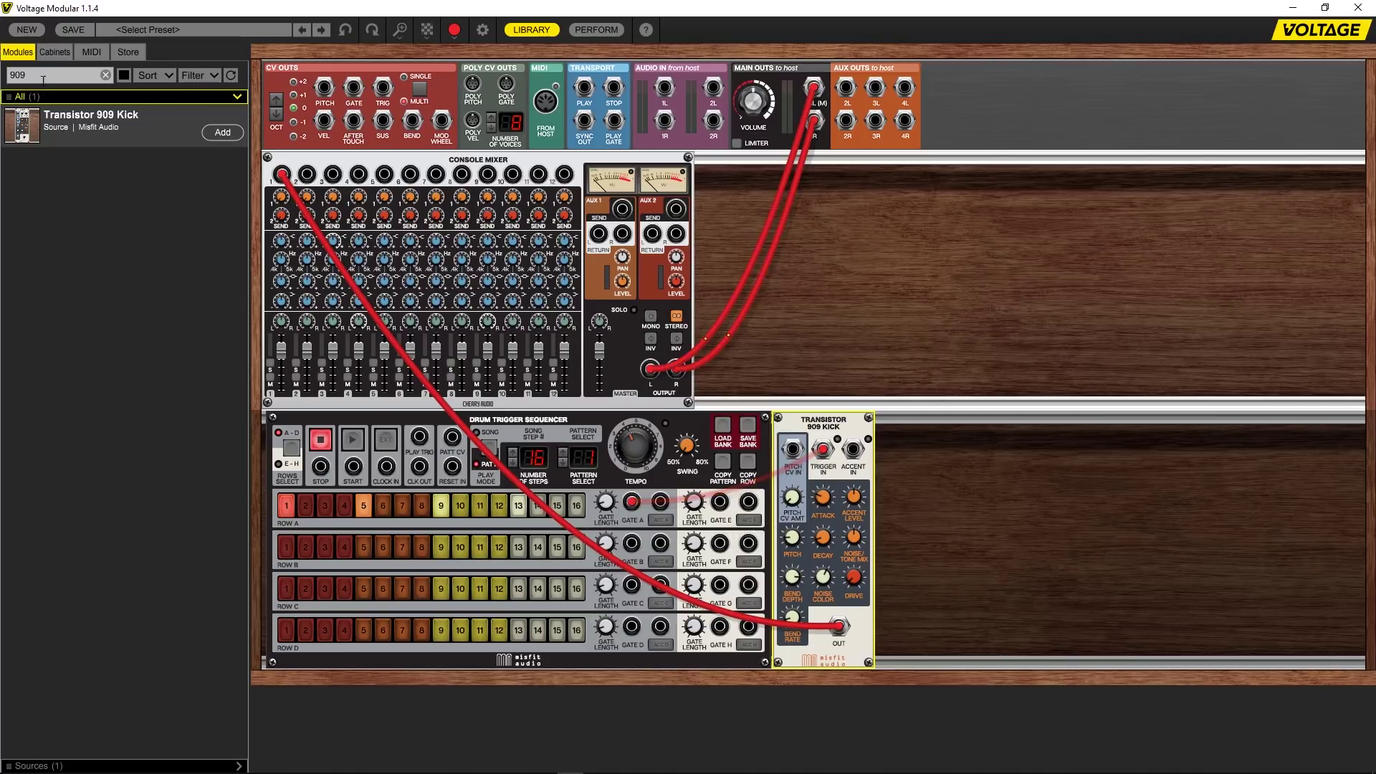
- Add a Transistor 808 Snare triggered by sequencer Gate B, output into mixer input 2
double_click(13, 75)
click(16, 75)
text(snare)
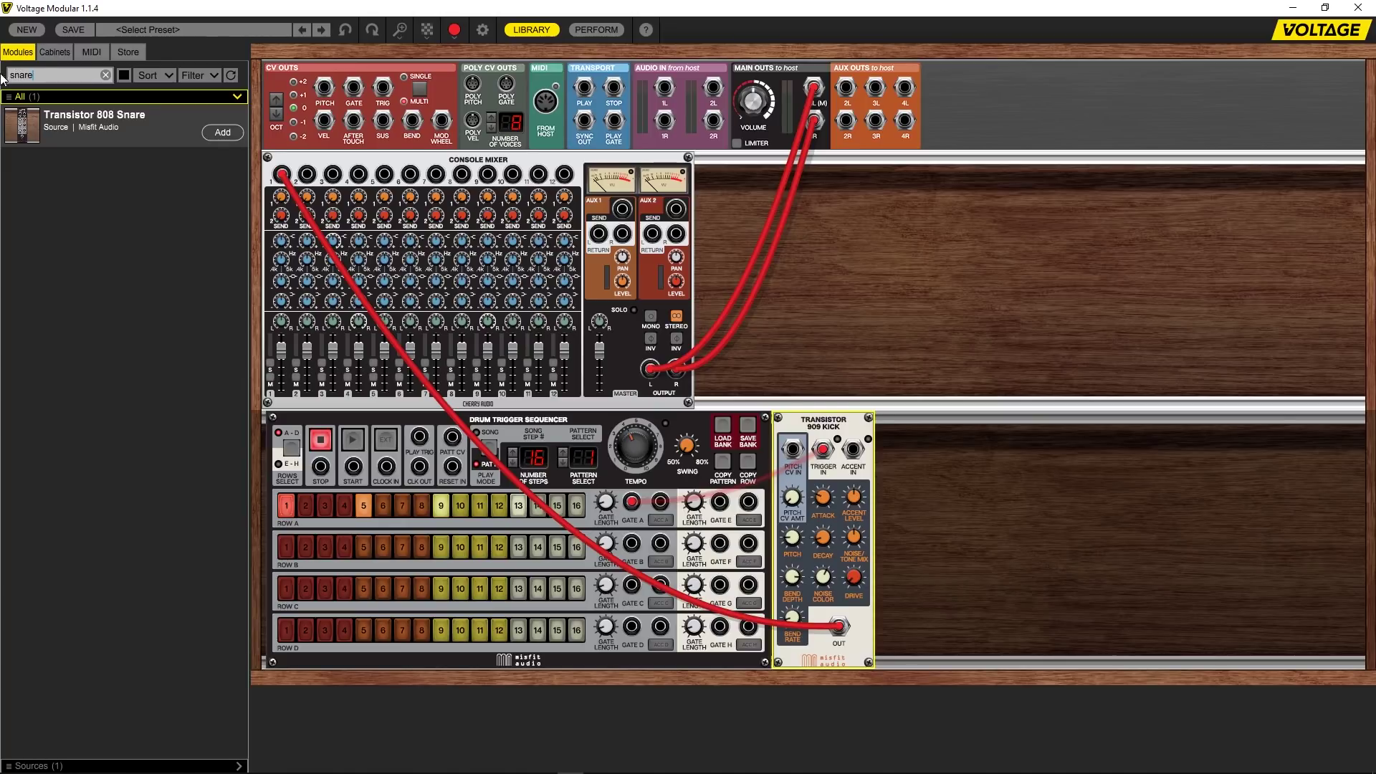
click(222, 132)
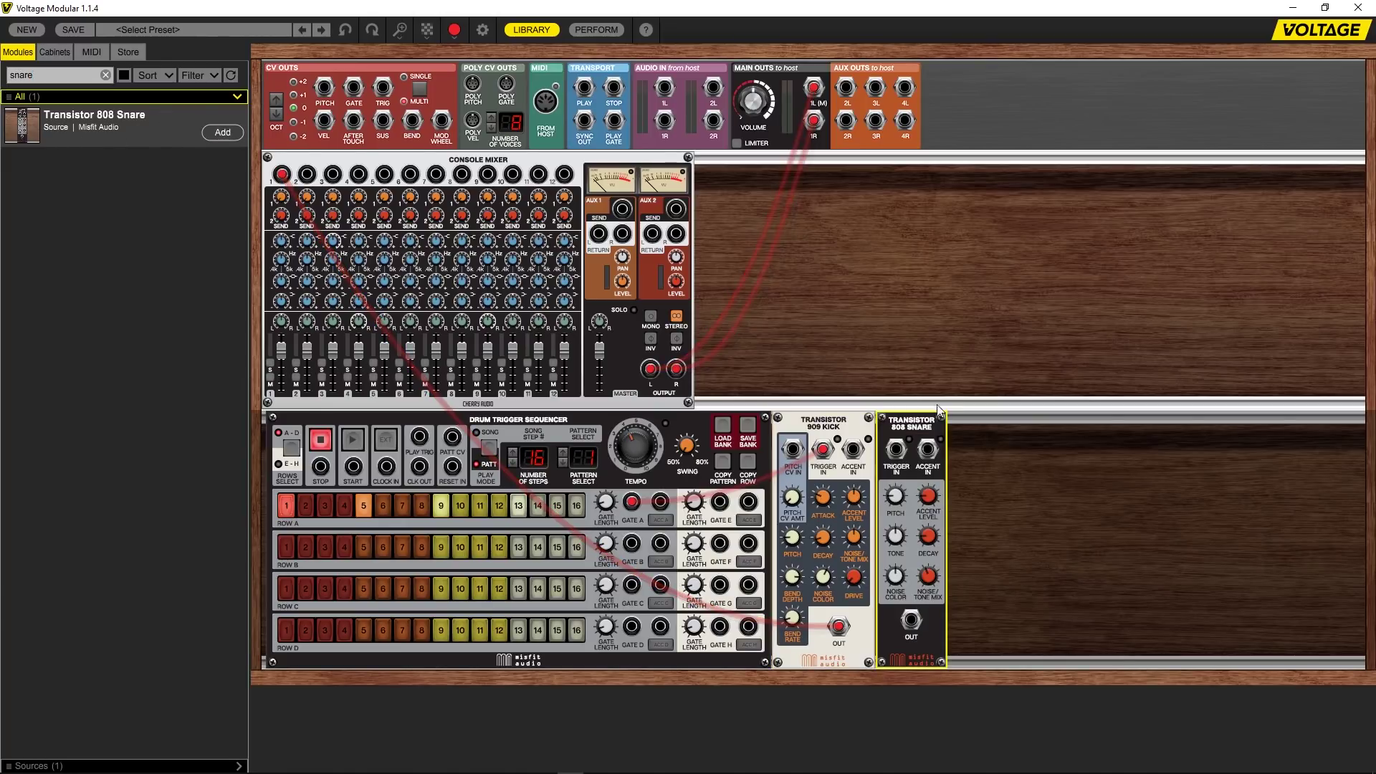
drag(631, 543, 896, 450)
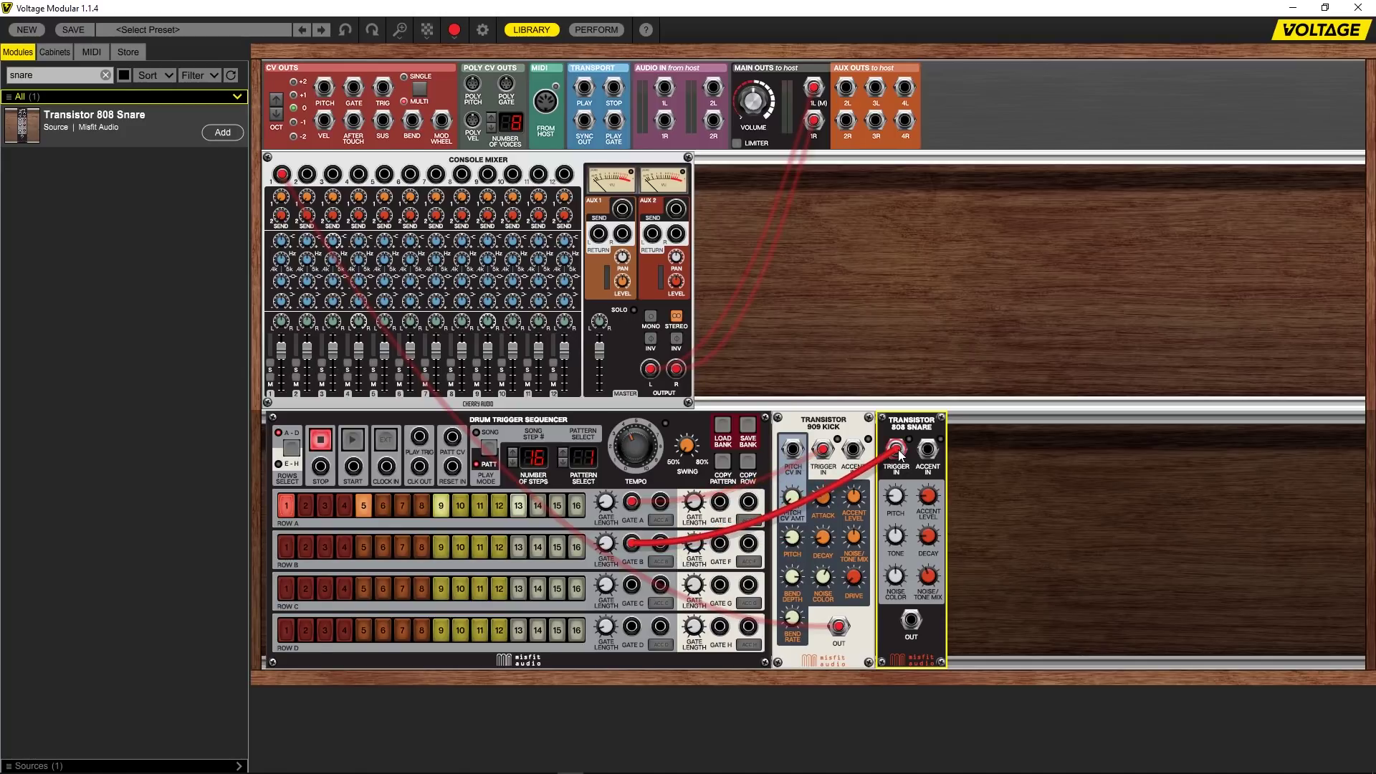
drag(911, 620, 304, 176)
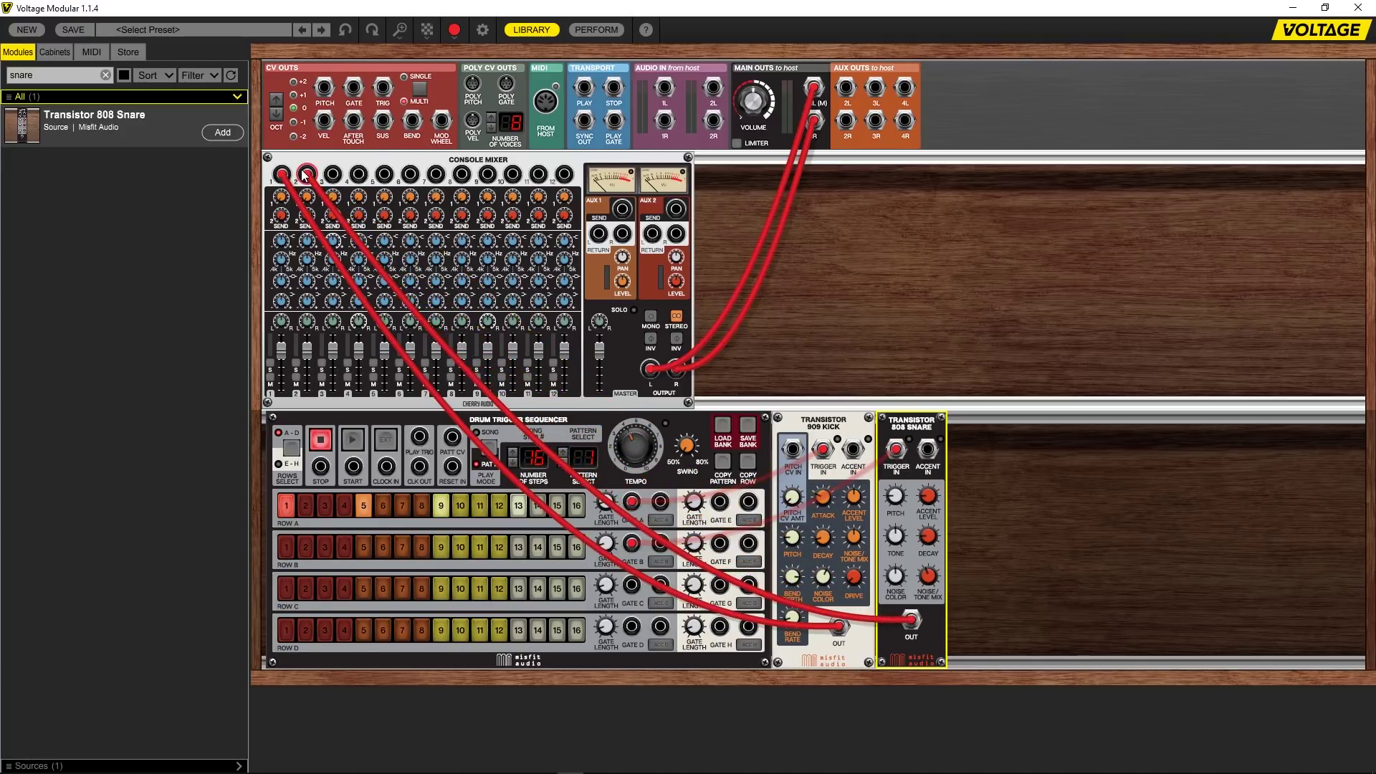
- Turn on row B steps 5 and 12, play the pattern, and lower channel 2 to about -2.8 dB
click(362, 547)
click(481, 549)
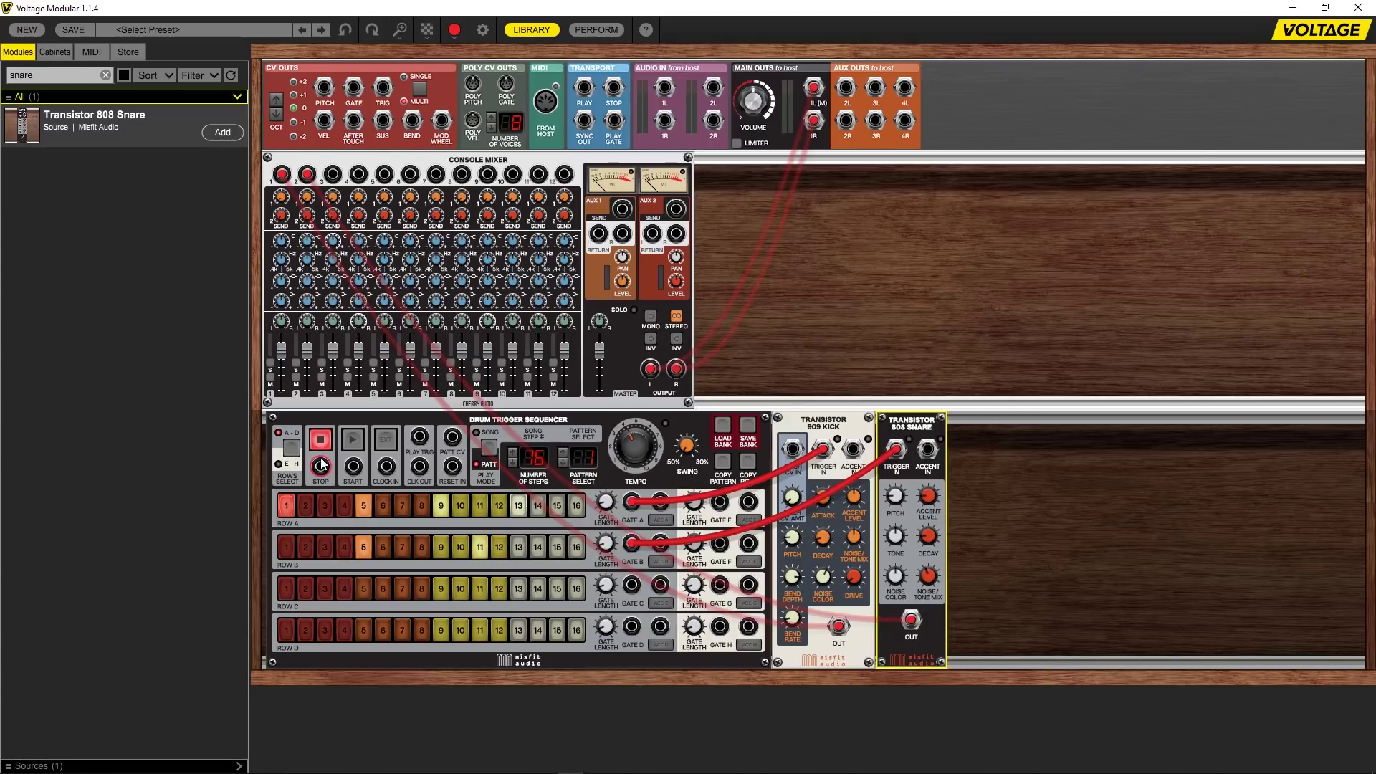
click(352, 440)
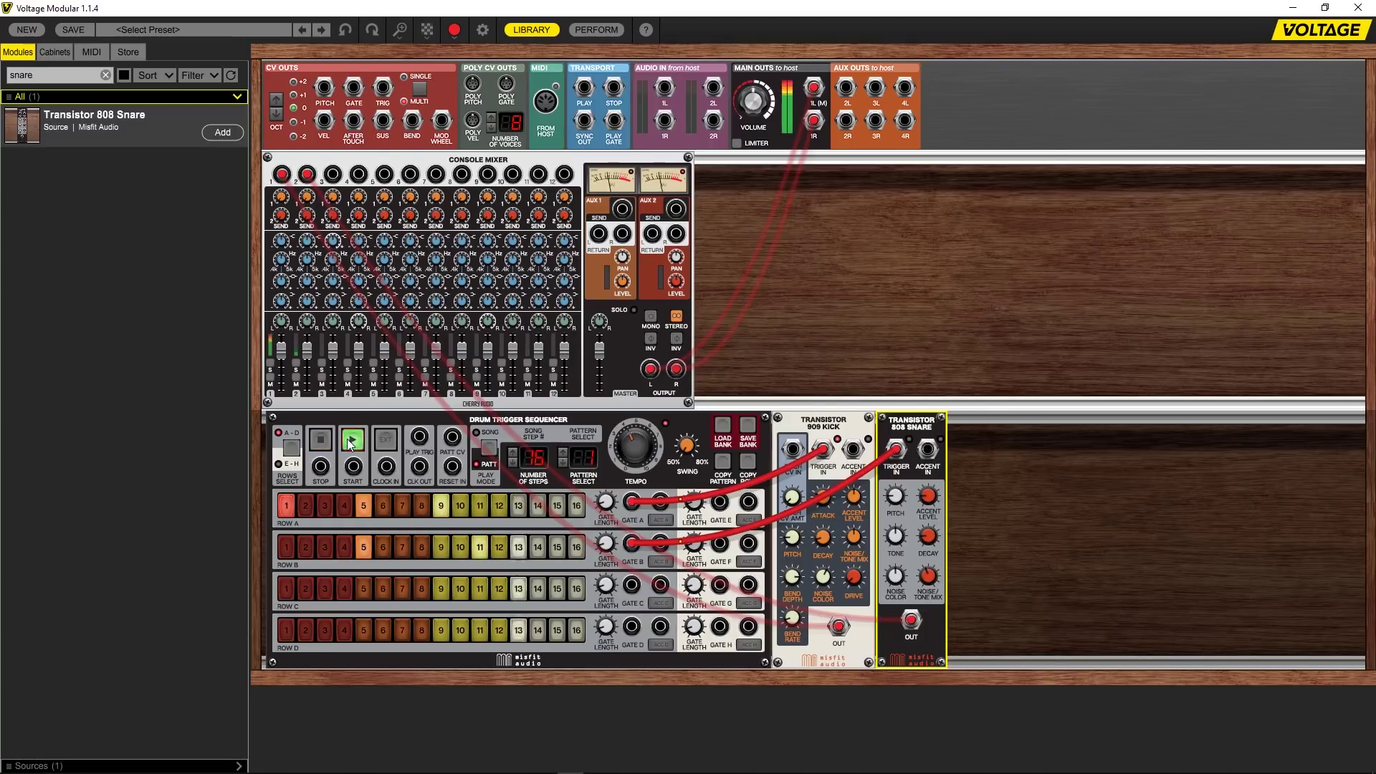
click(482, 549)
click(500, 549)
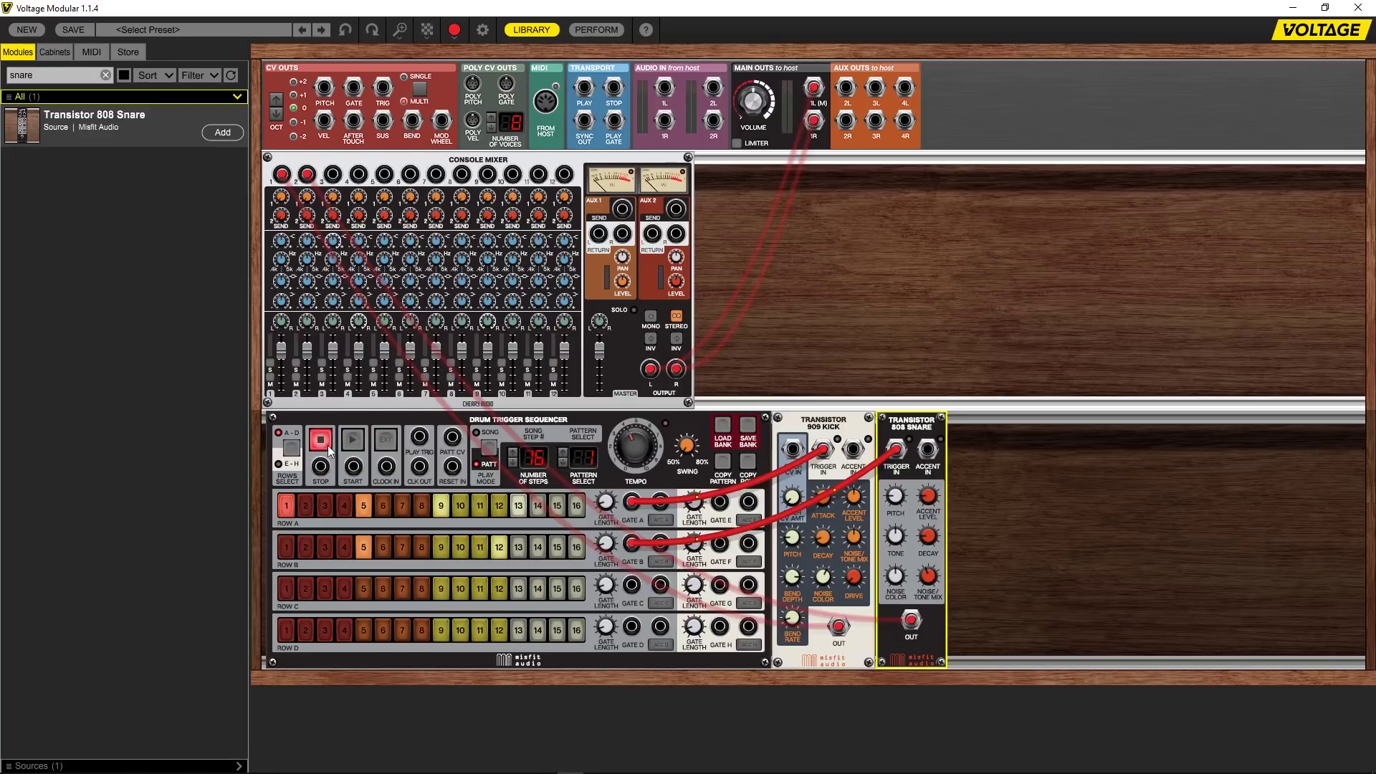
drag(309, 348, 308, 354)
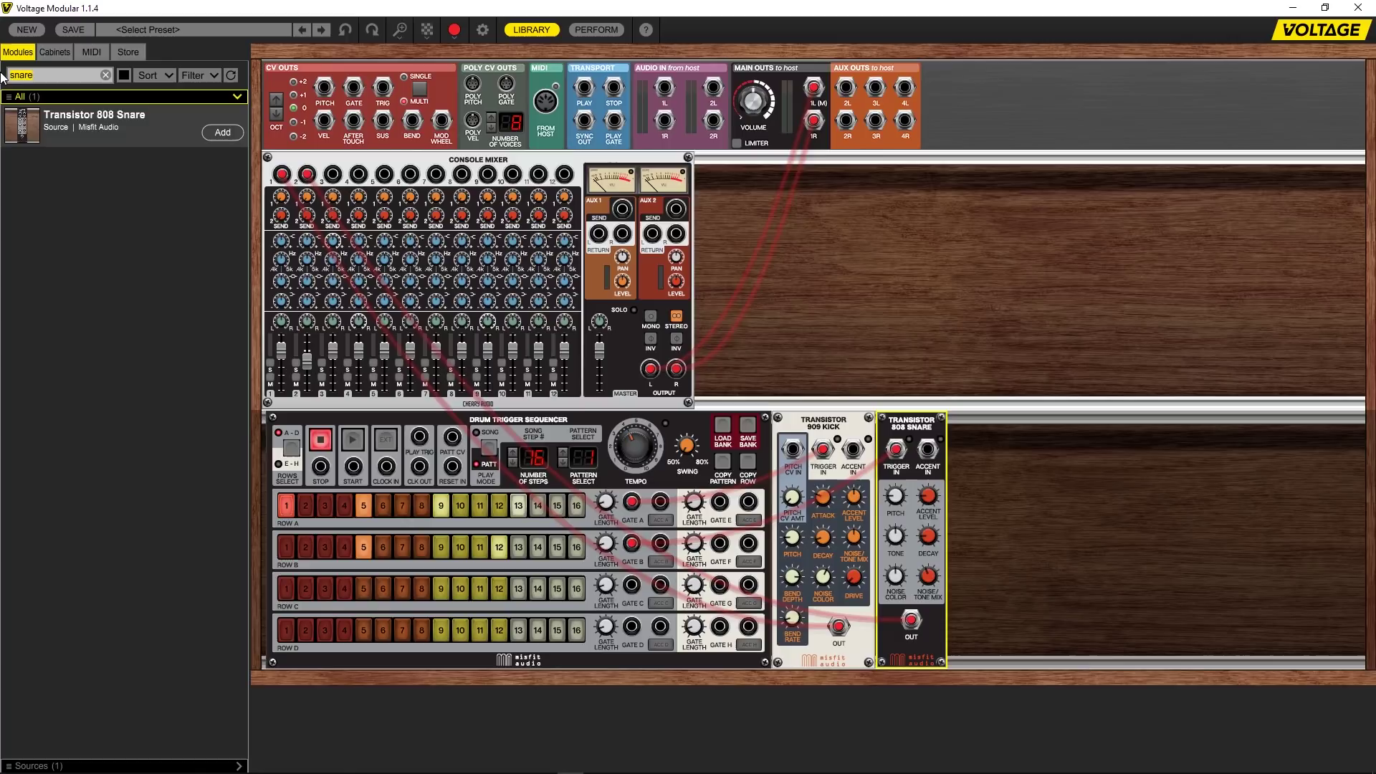
- Search 'hat' and add a Transistor 808 Hats with Gate C patched to its closed trigger input
key(BackSpace)
text(hat)
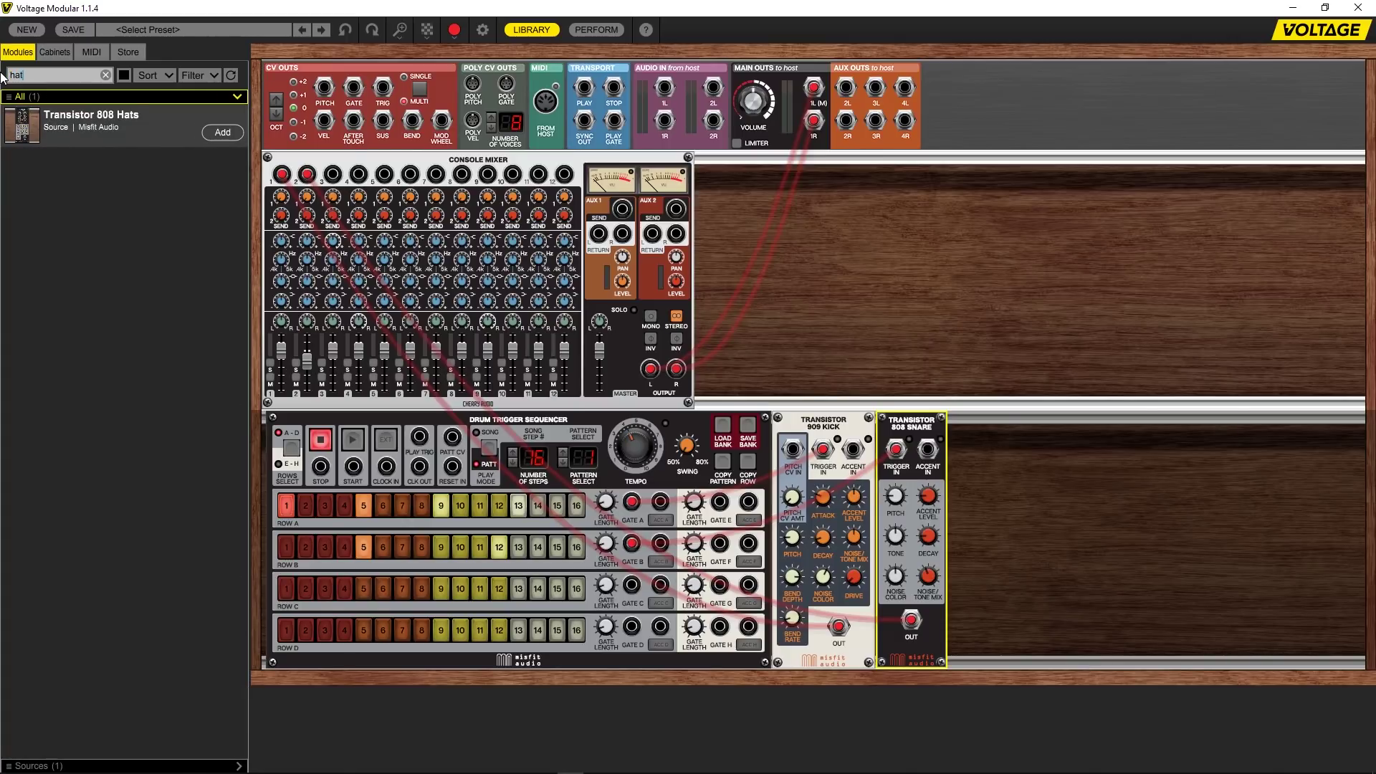
click(223, 132)
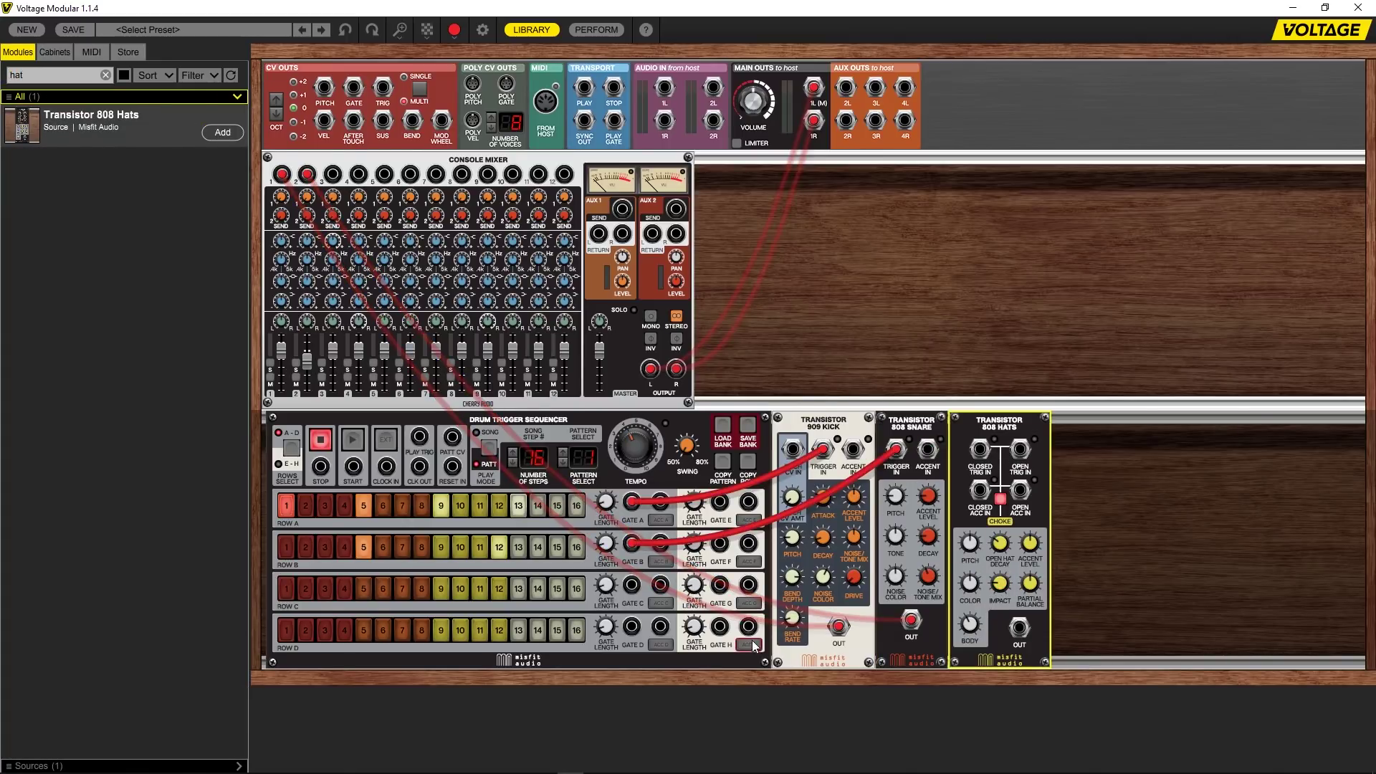
mouse_move(631, 584)
mouse_down()
mouse_move(763, 582)
mouse_move(979, 455)
mouse_up()
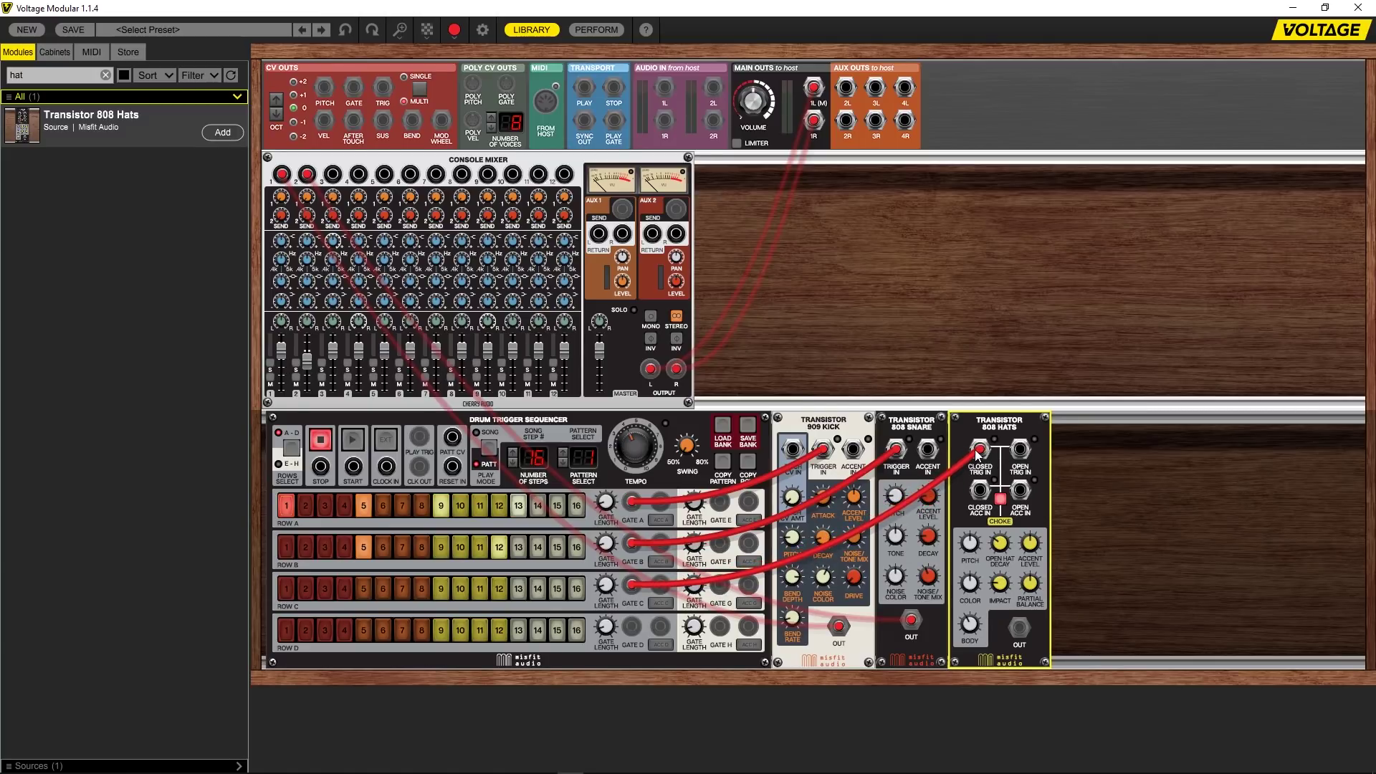
mouse_move(979, 454)
mouse_down()
mouse_move(1023, 457)
mouse_move(982, 455)
mouse_up()
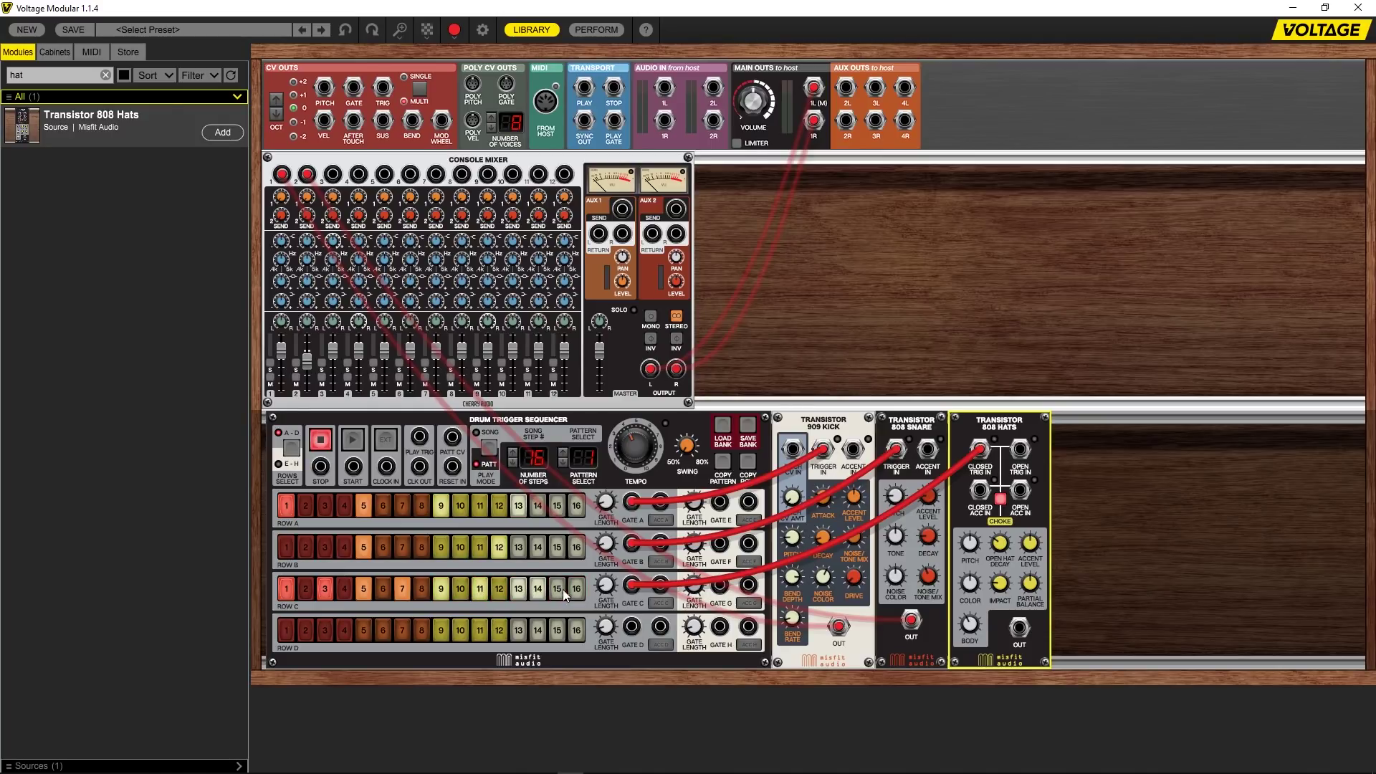
- Route the hats output into mixer input 3 while the pattern plays, then stop
click(354, 445)
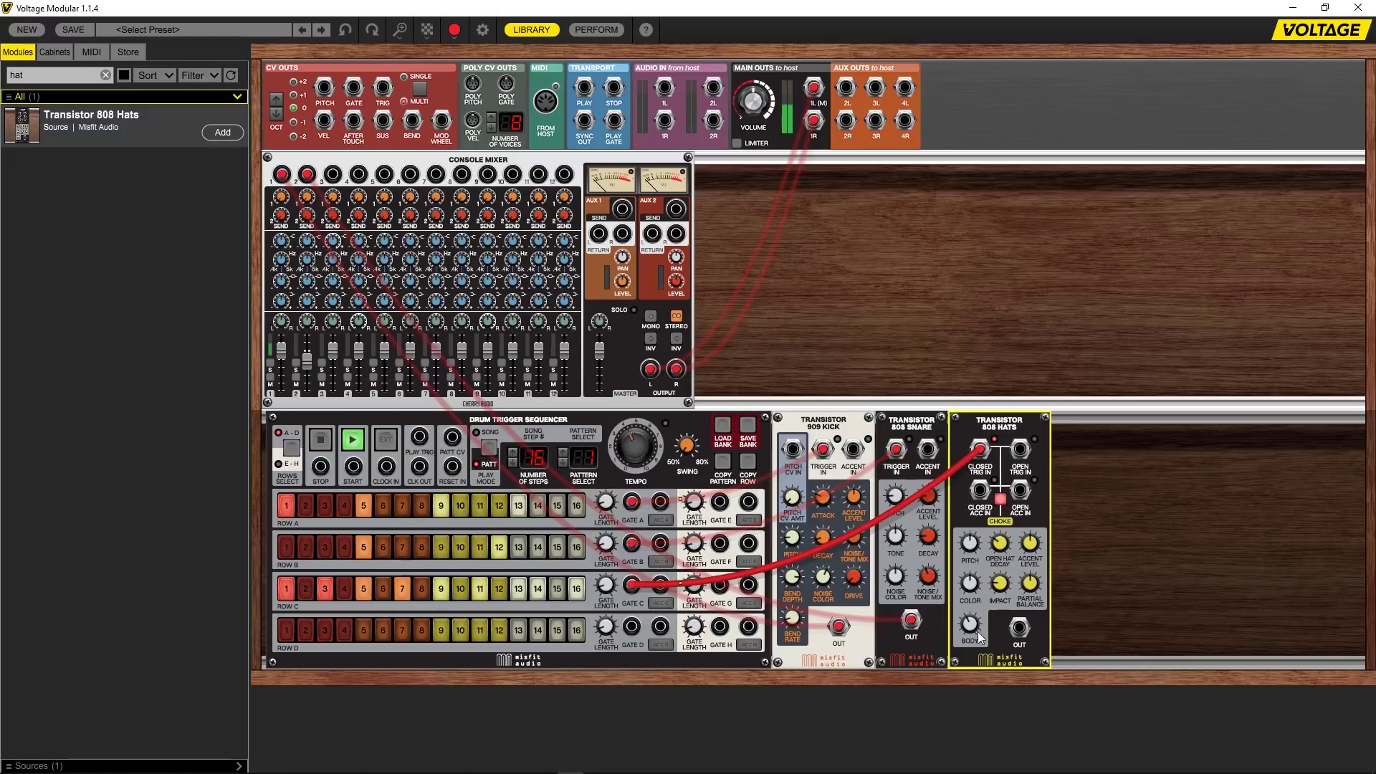
drag(1020, 628, 333, 174)
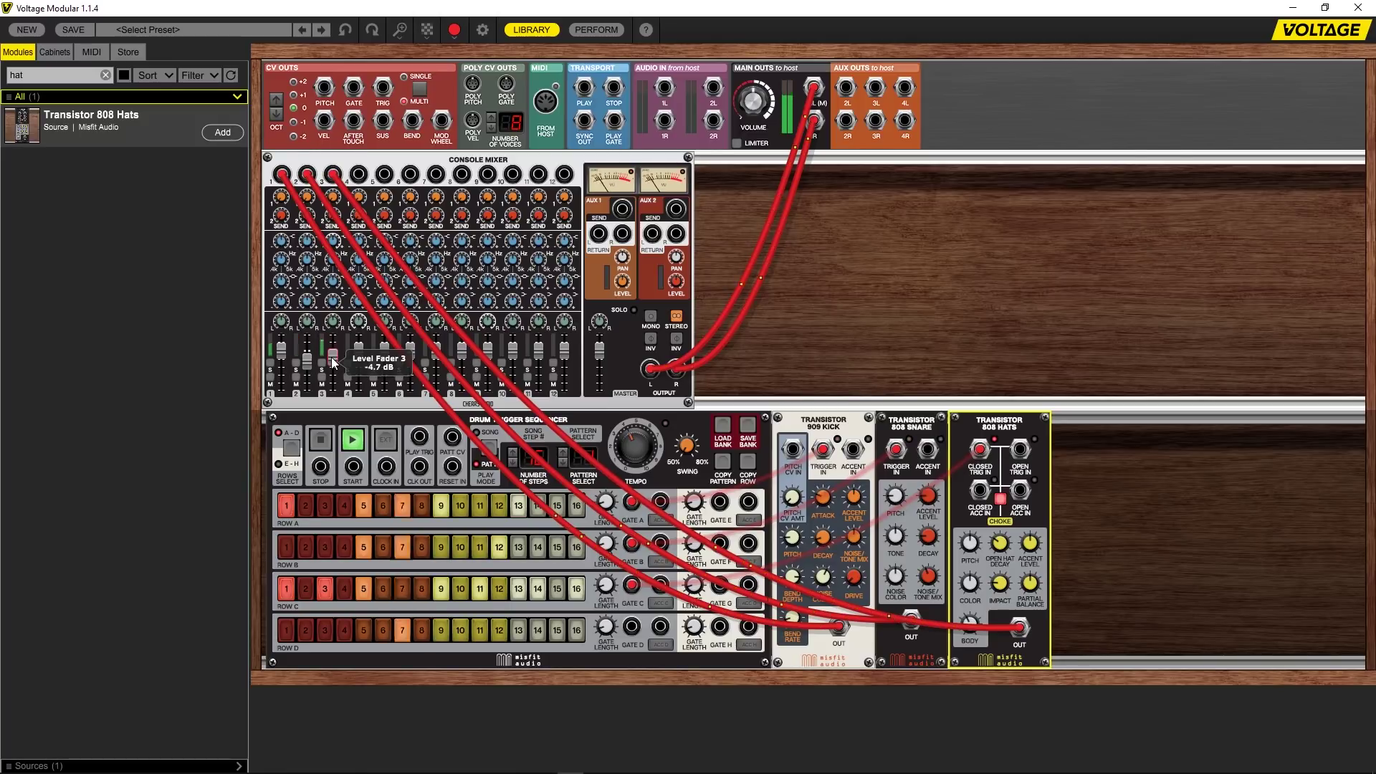
click(318, 440)
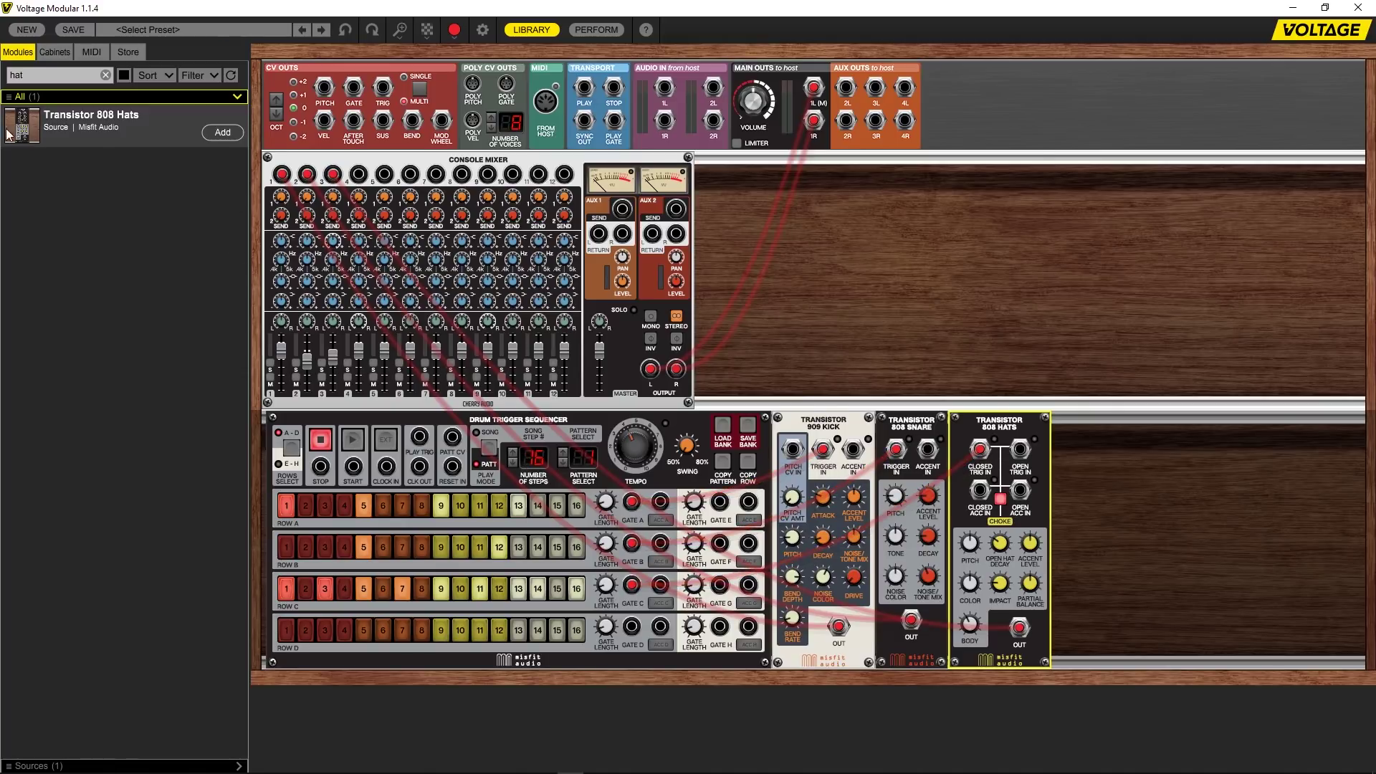
- Search 'comp' and add a Compress module to the rack
drag(36, 76, 7, 79)
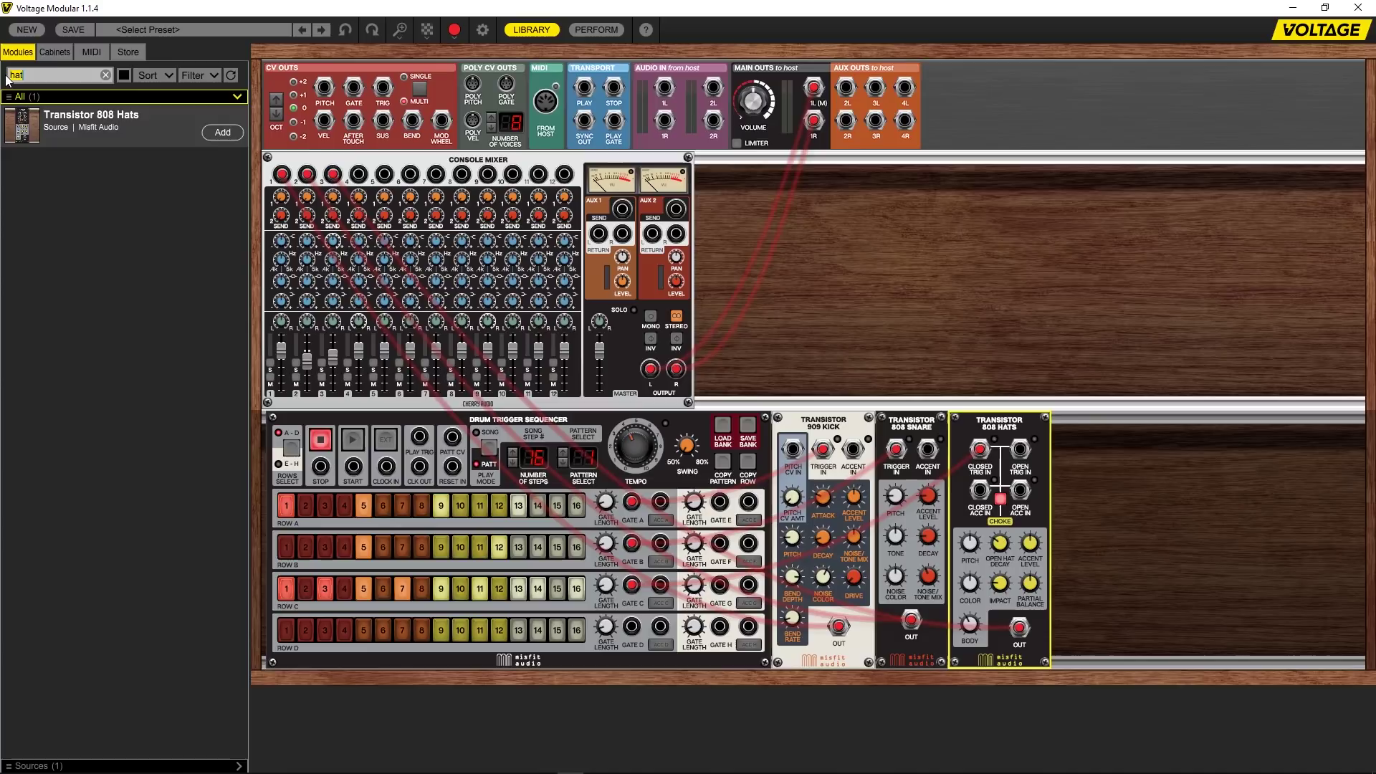
text(comp)
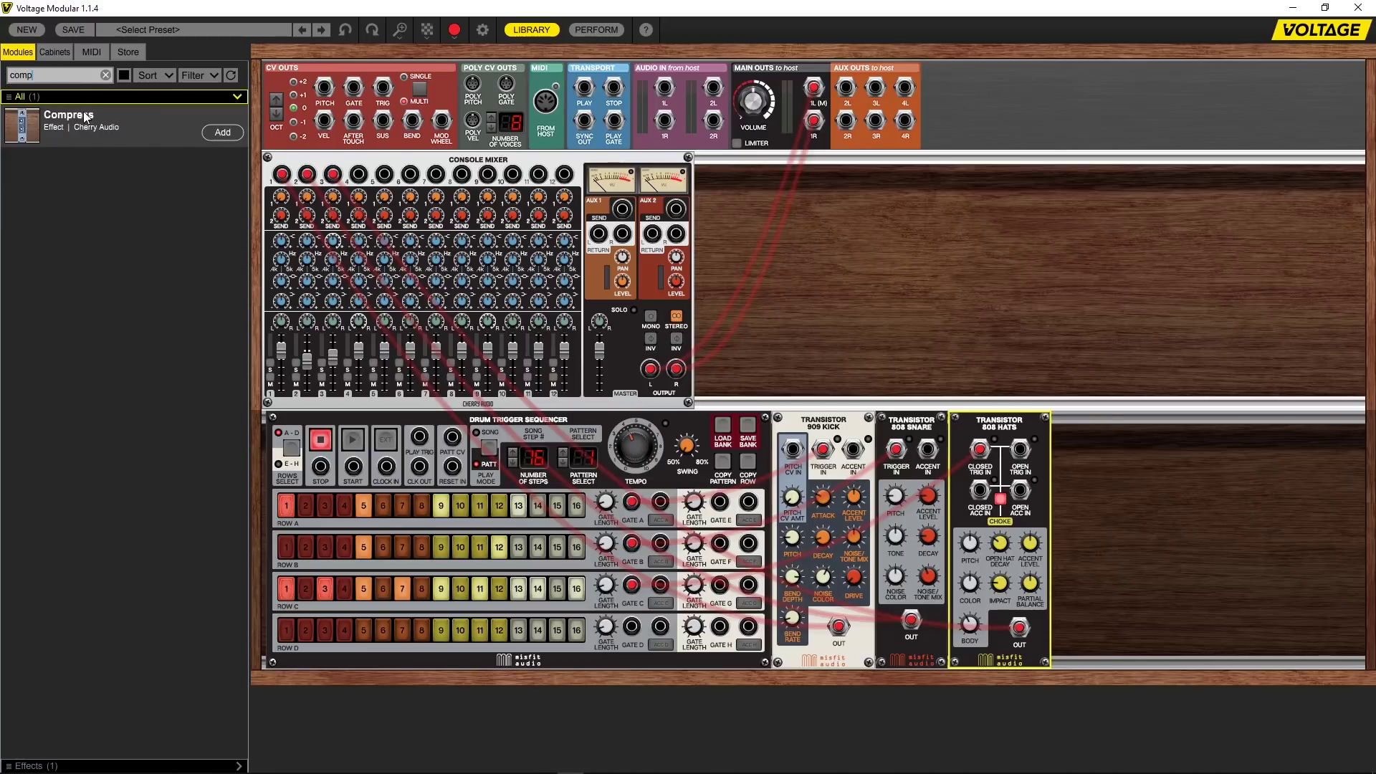
click(222, 132)
- Reroute the 909 Kick into Compress Input, send Compress Output to mixer input 1, and audition
drag(282, 174, 839, 627)
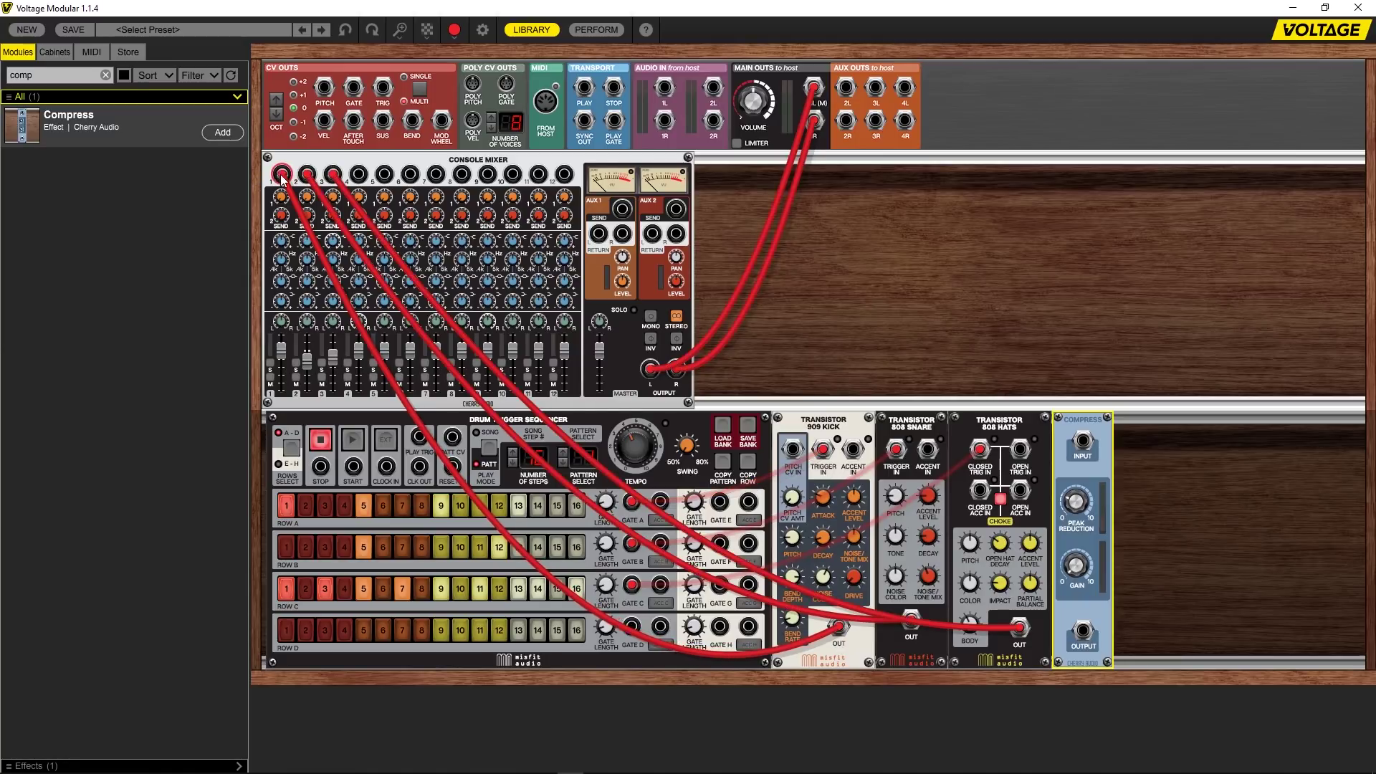
drag(282, 177, 1082, 443)
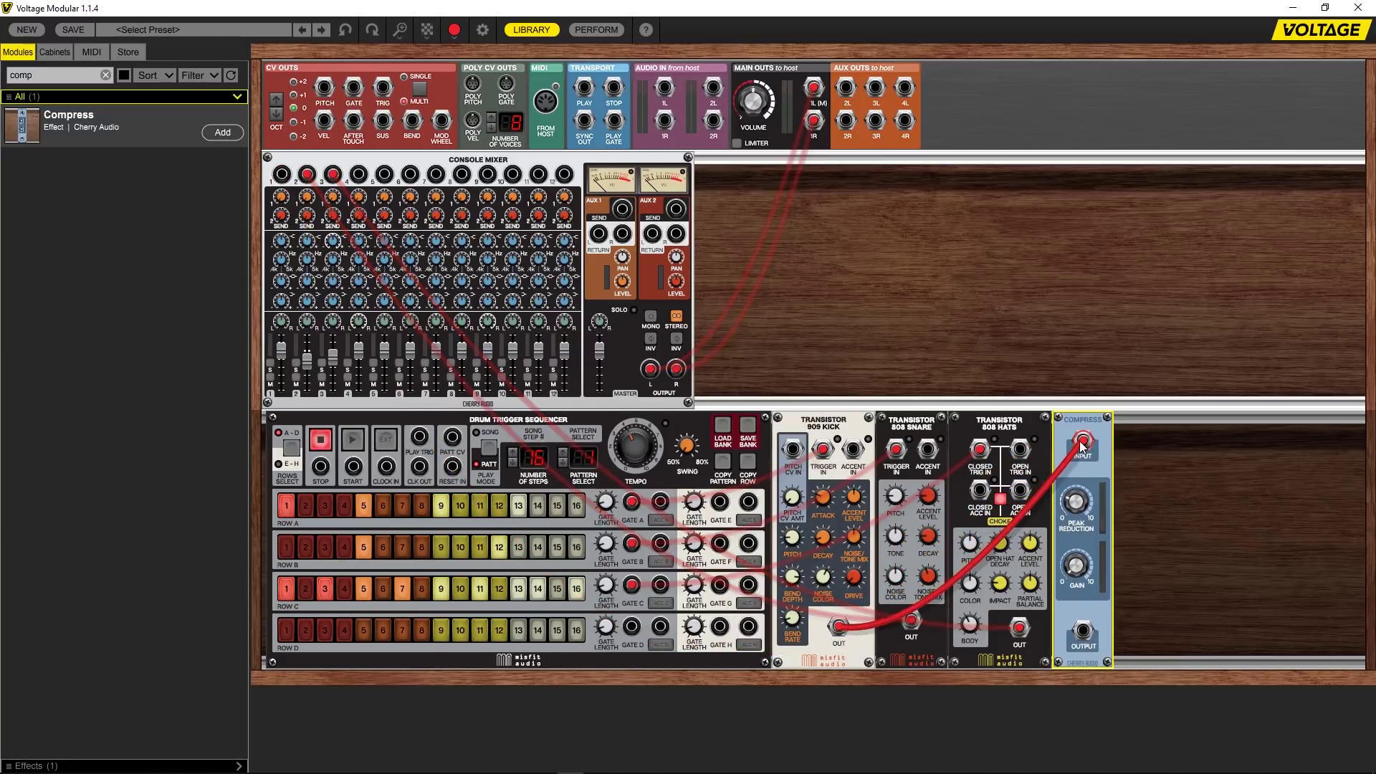
drag(1083, 631, 282, 175)
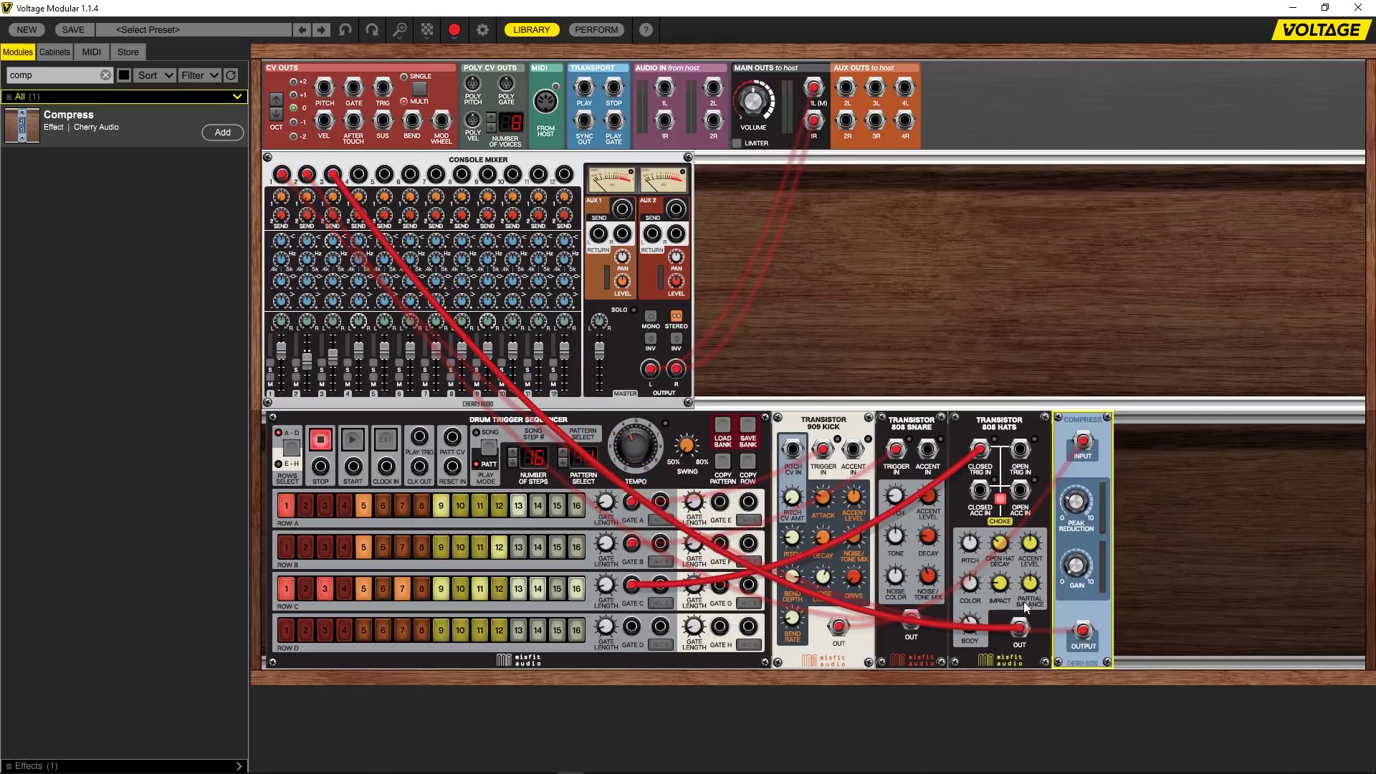
click(352, 439)
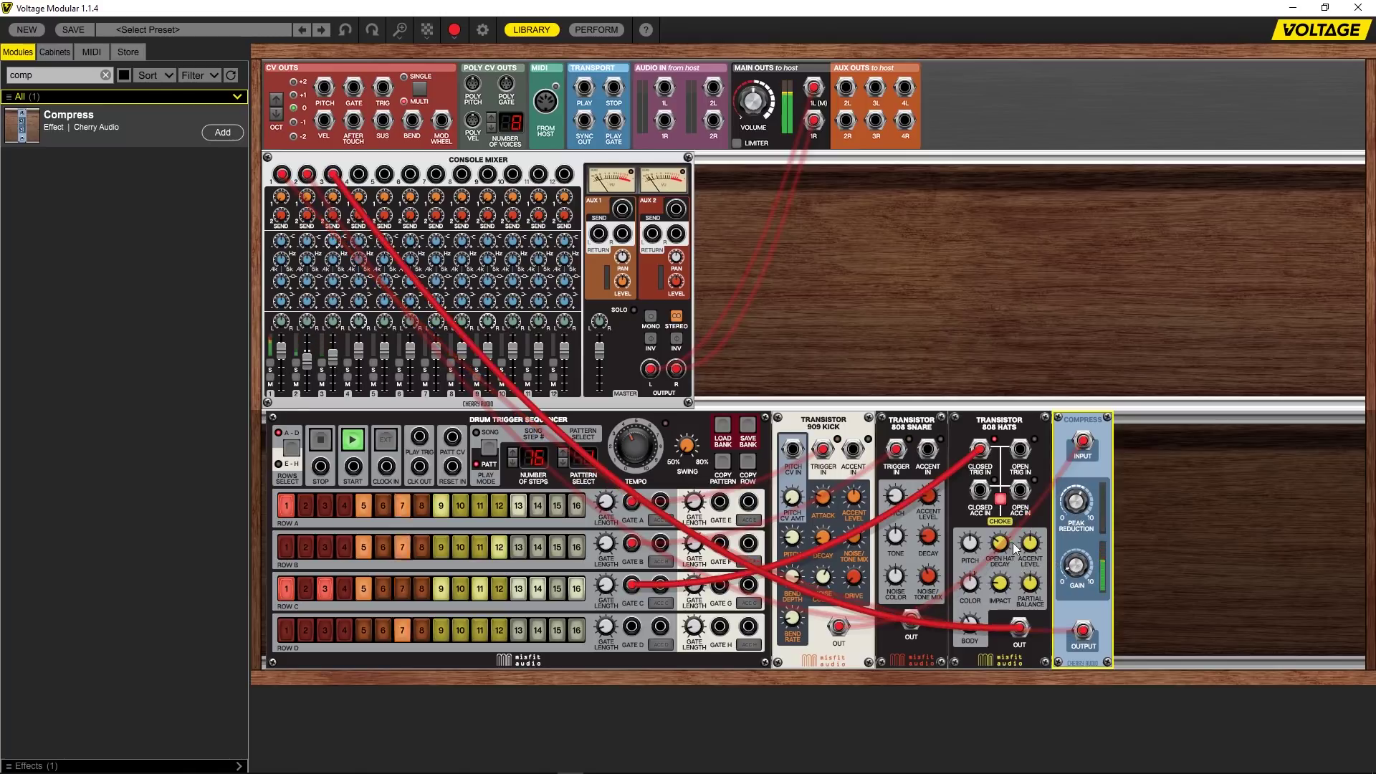
click(324, 441)
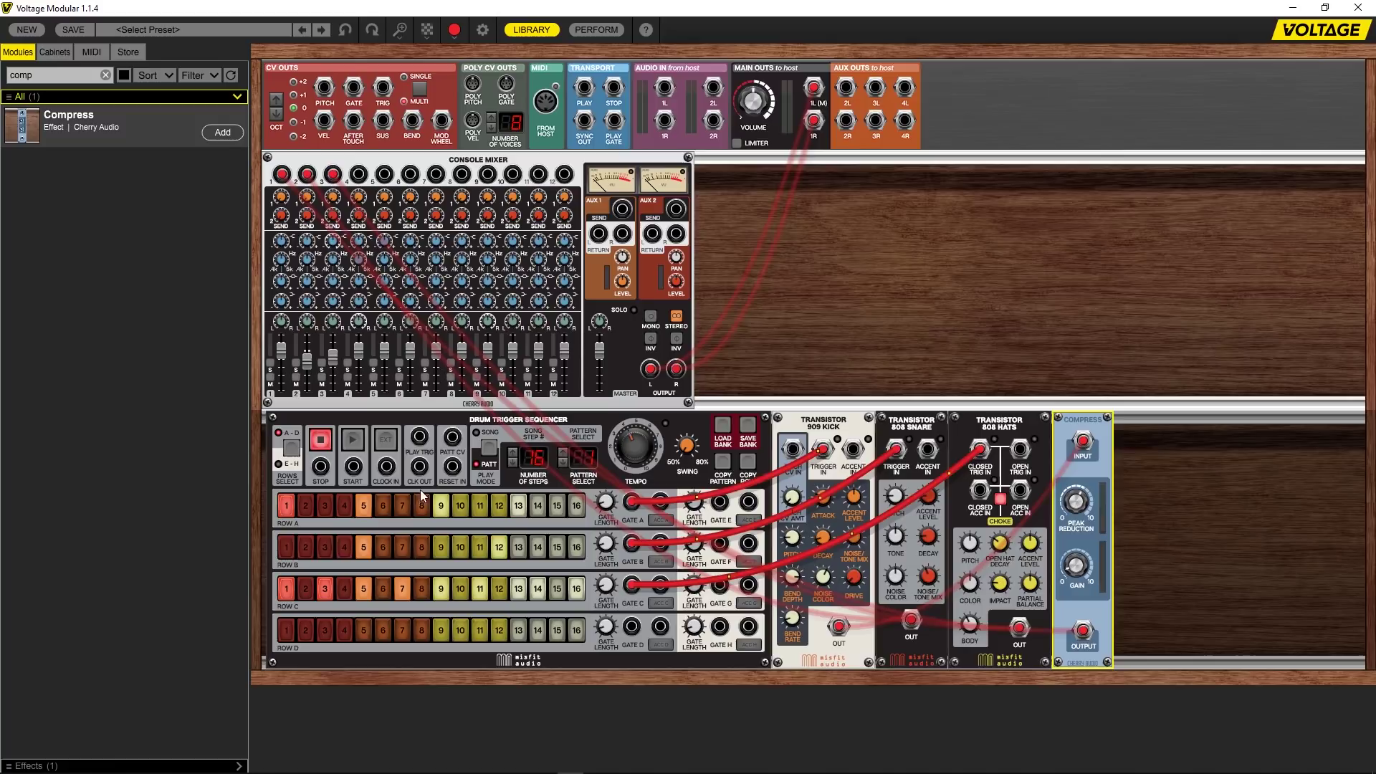
- Clear the module search and filter the library to the Effects category
click(105, 75)
scroll(33, 391, down, 10)
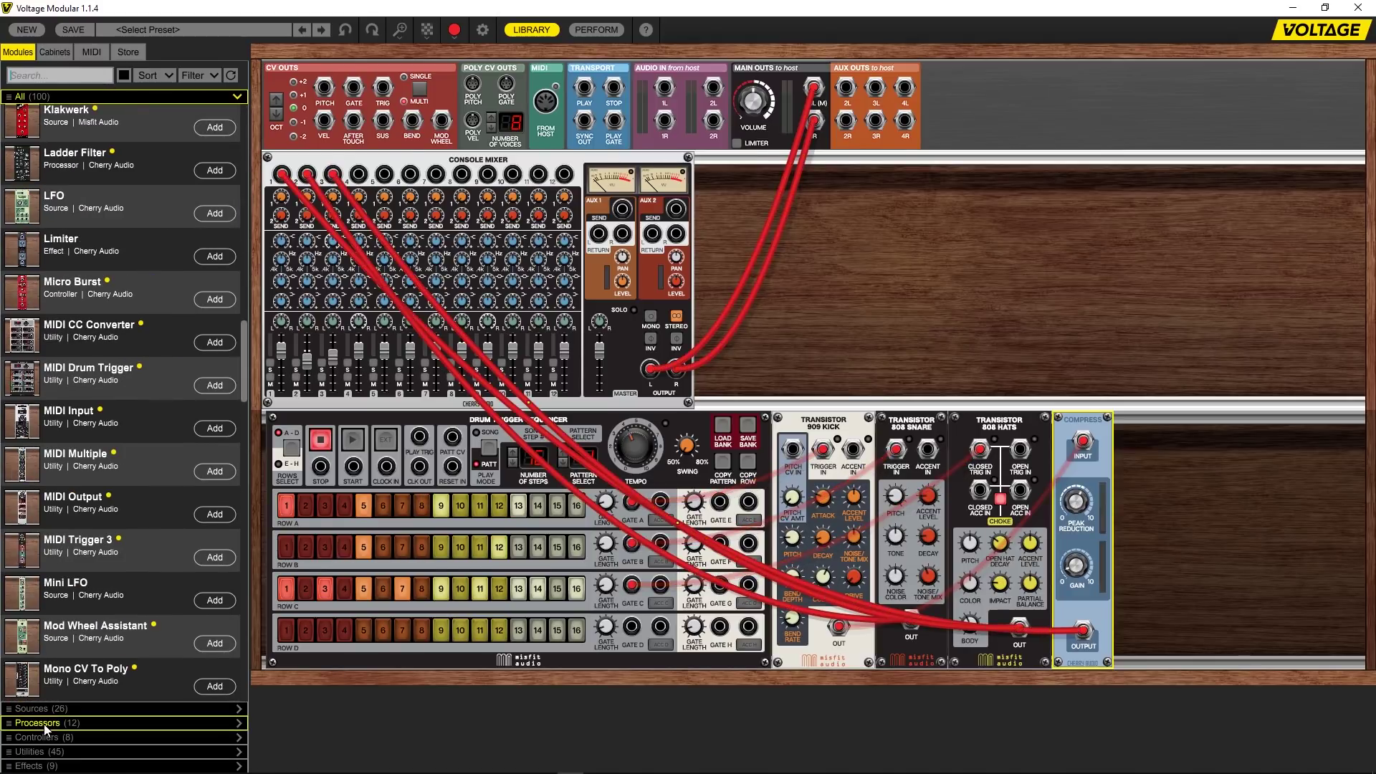
click(43, 766)
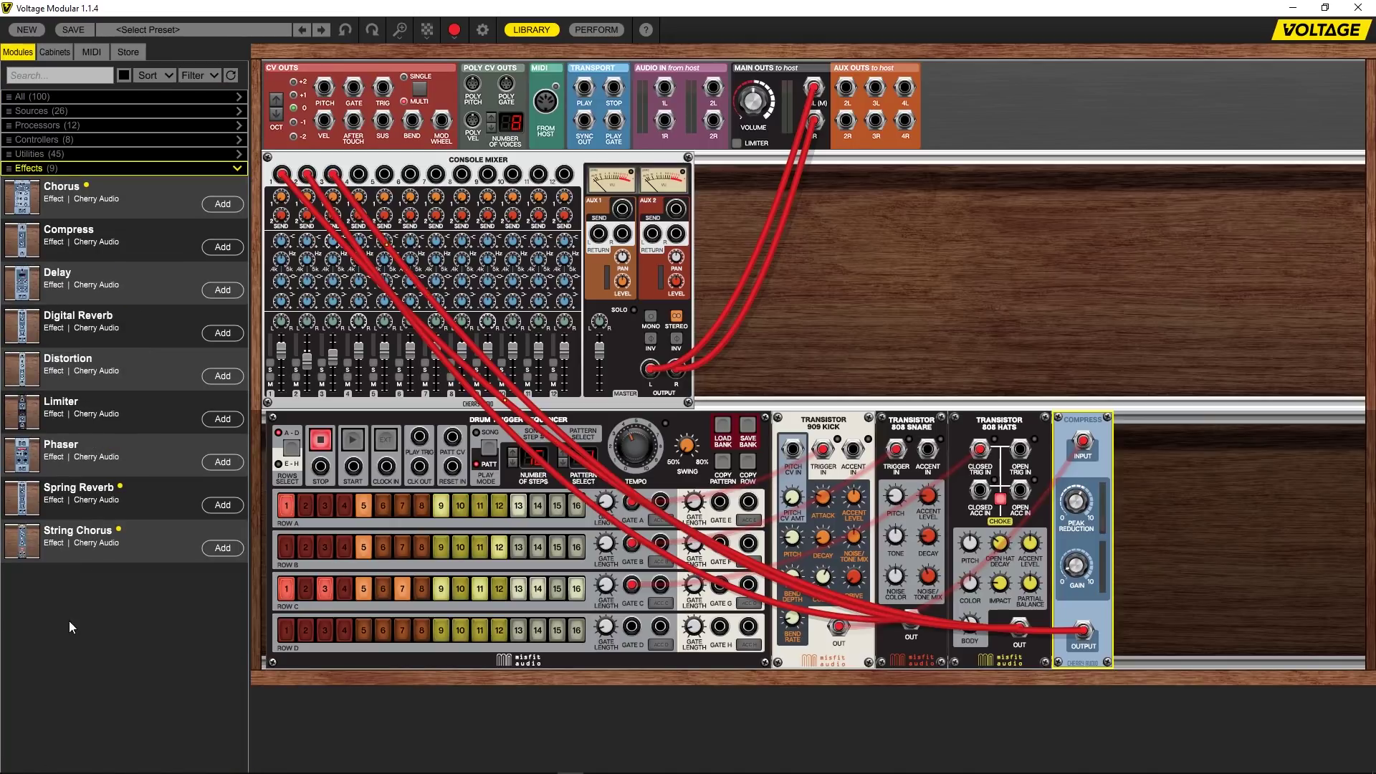